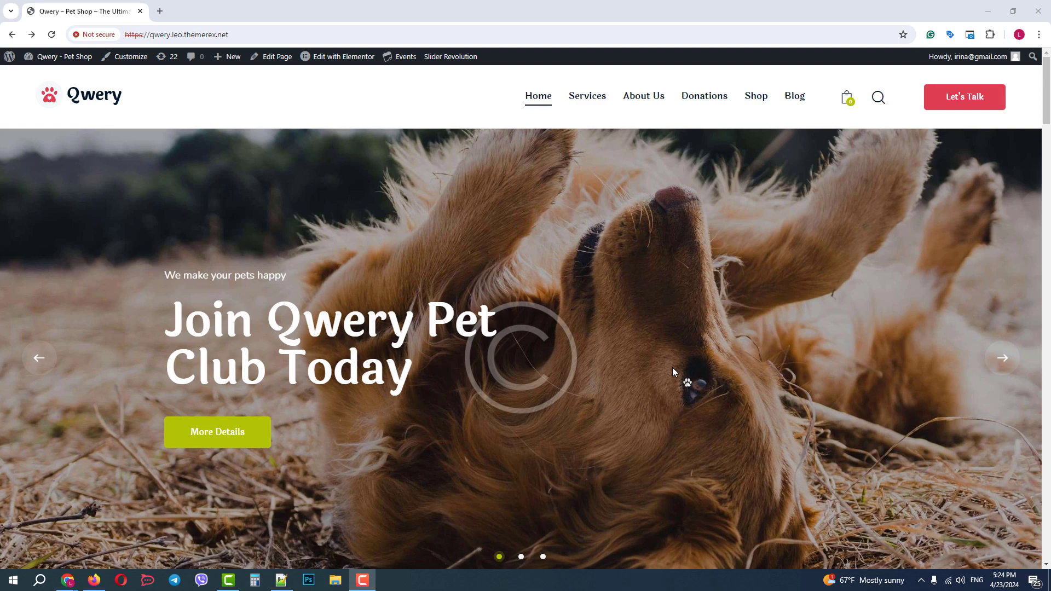
scroll(673, 367, down, 2)
scroll(668, 382, up, 2)
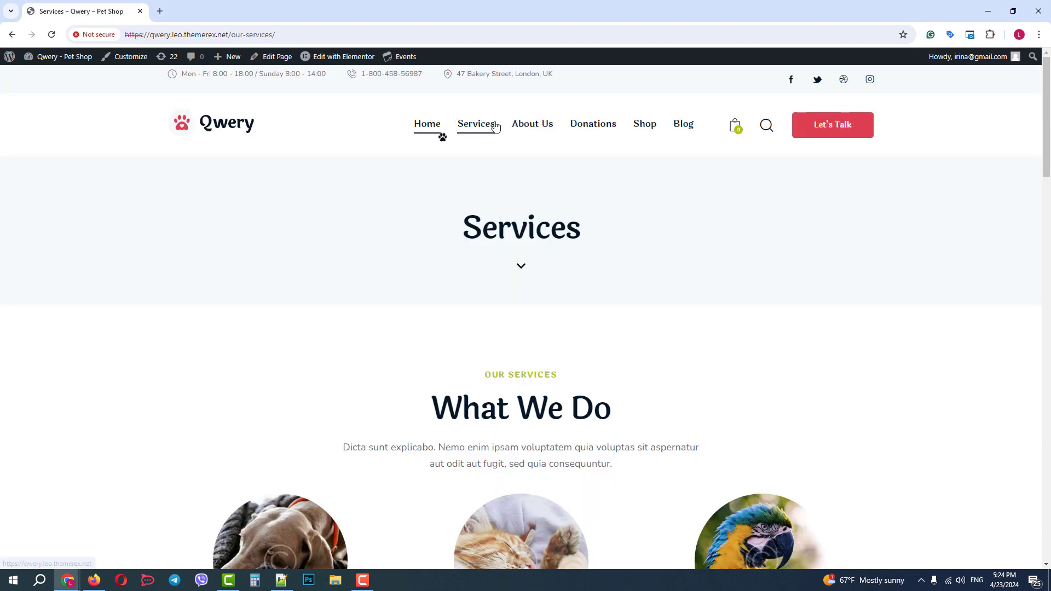
- Check the About Us page, then edit the homepage in Elementor and give What We Offer CSS ID 'services'
click(534, 134)
scroll(654, 347, down, 5)
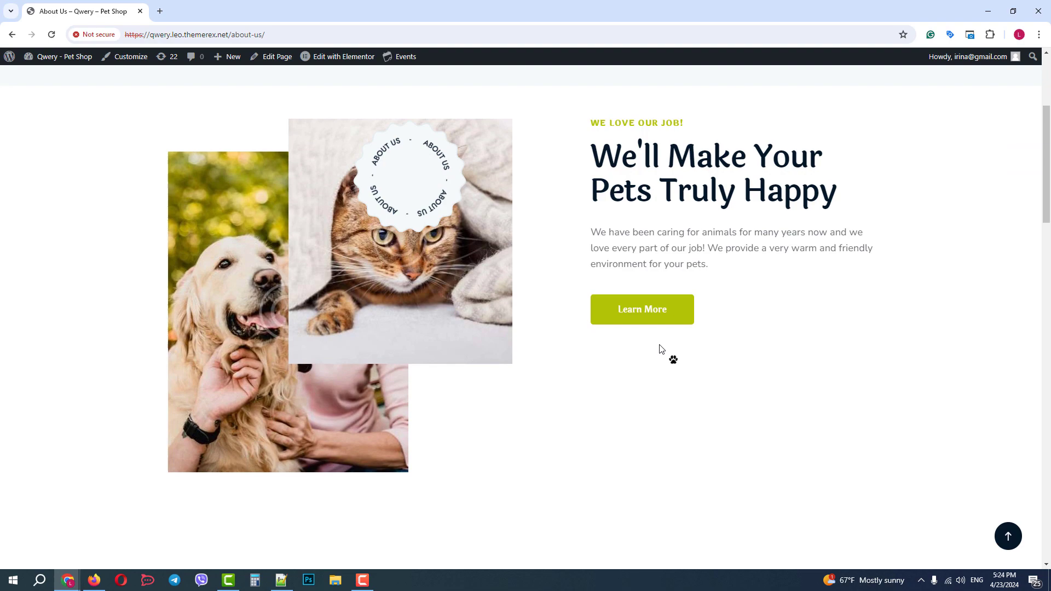
scroll(663, 362, up, 5)
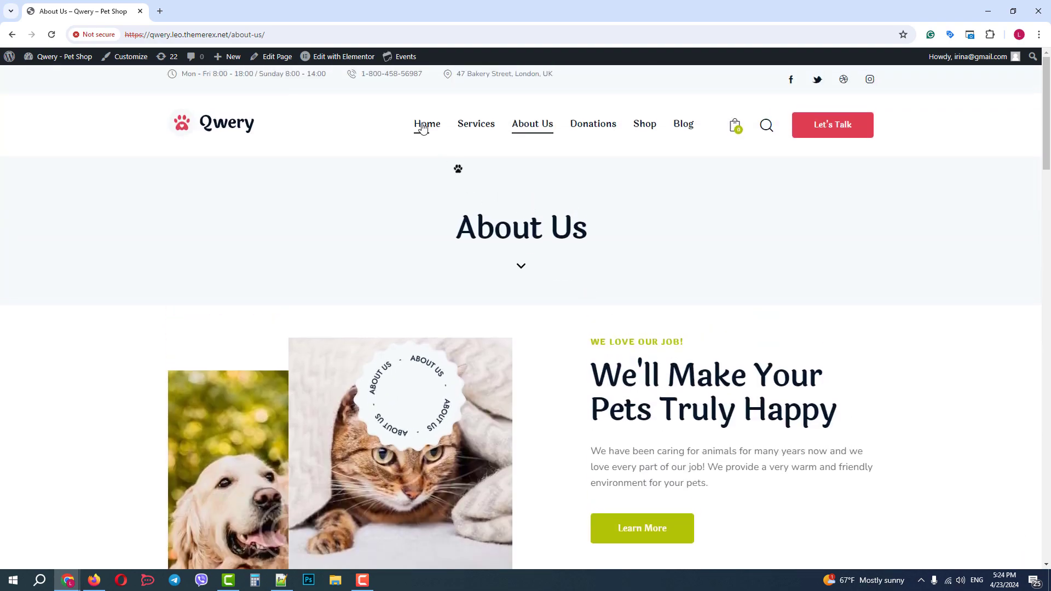
click(426, 126)
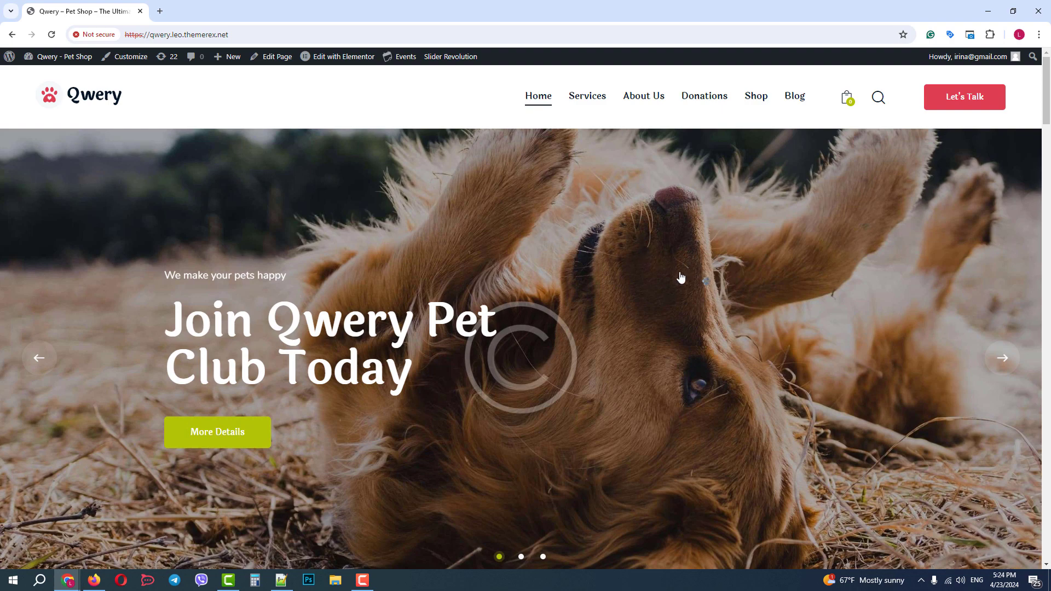
scroll(674, 280, down, 2)
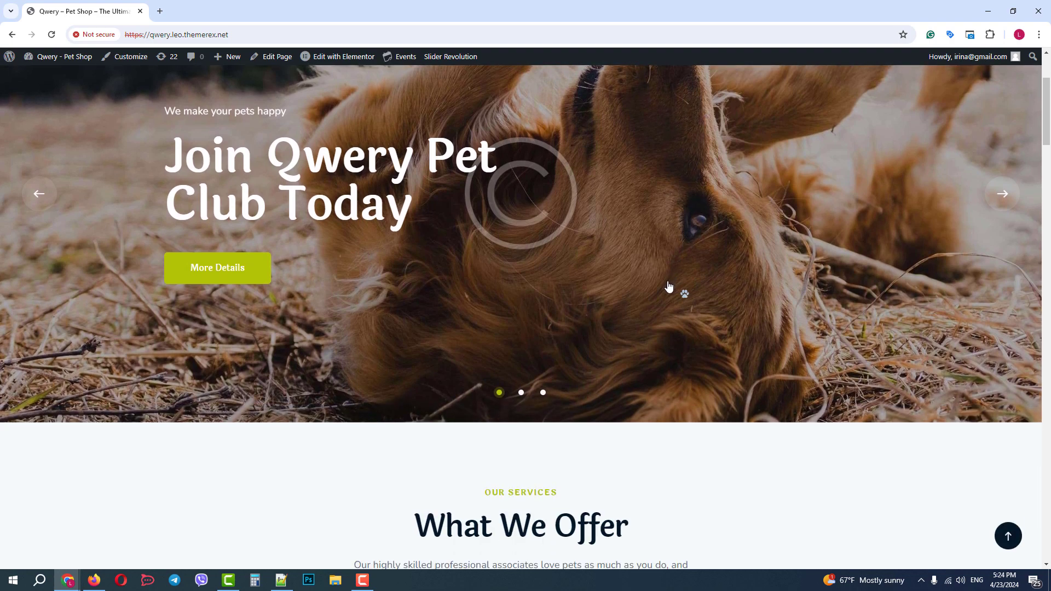
scroll(665, 288, up, 2)
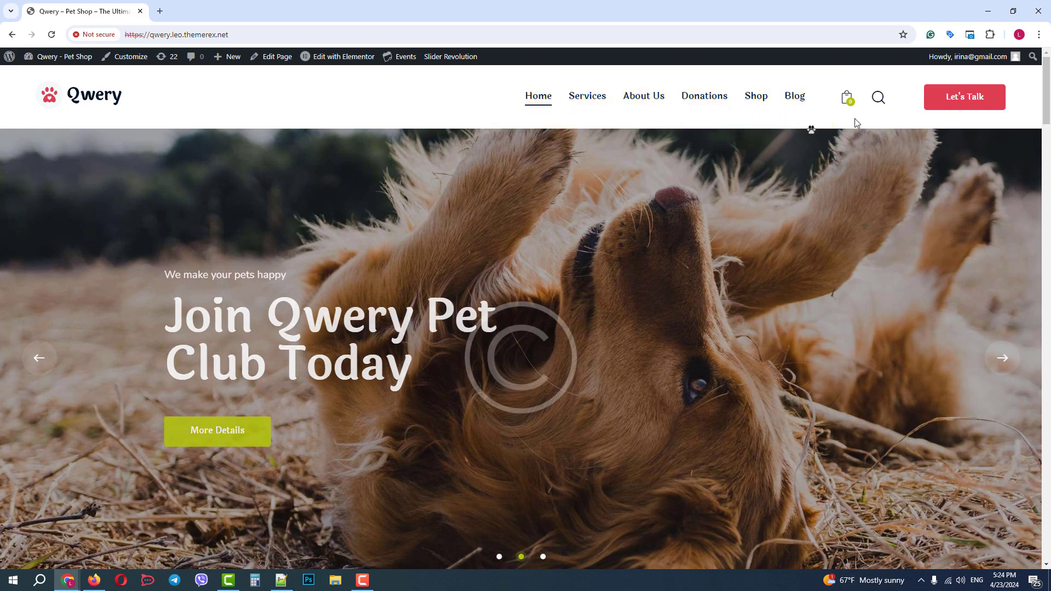
scroll(621, 359, down, 1)
scroll(622, 359, down, 4)
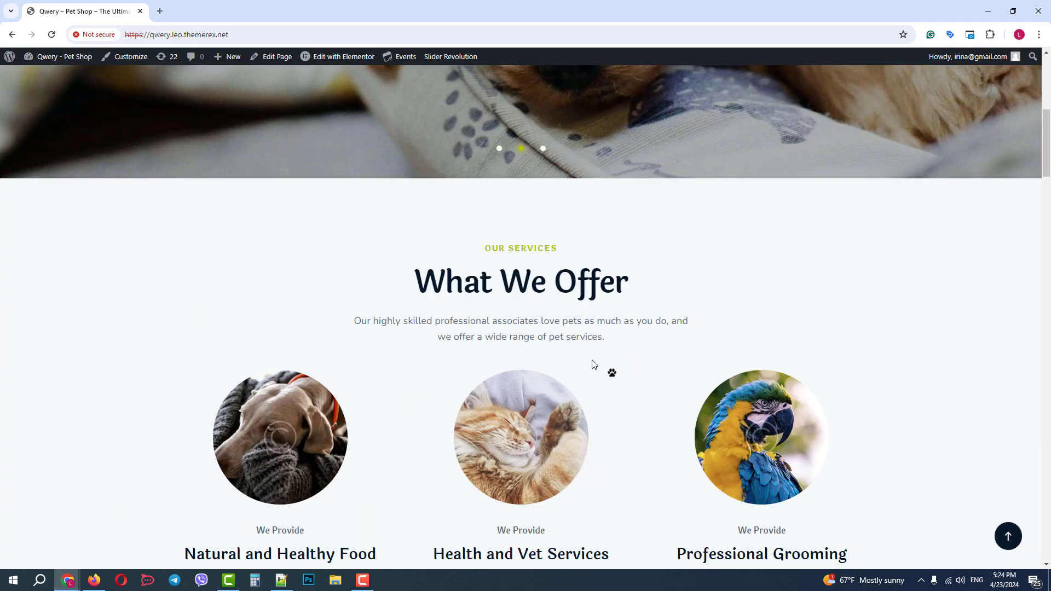
scroll(610, 371, down, 2)
mouse_move(1045, 156)
mouse_down()
mouse_move(1038, 366)
mouse_move(1014, 532)
mouse_move(1032, 351)
mouse_move(1040, 57)
mouse_up()
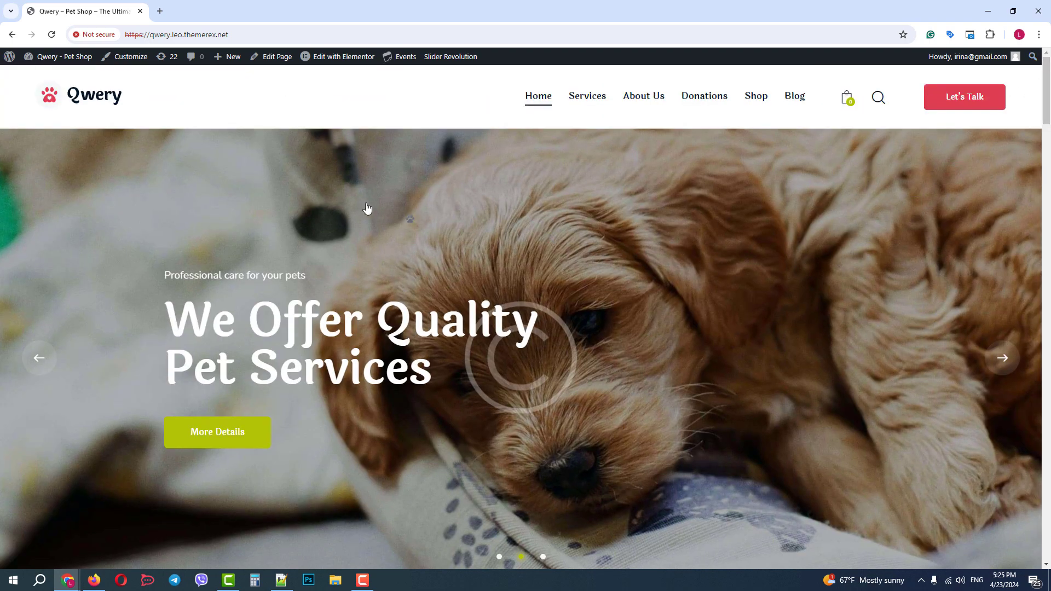
click(345, 57)
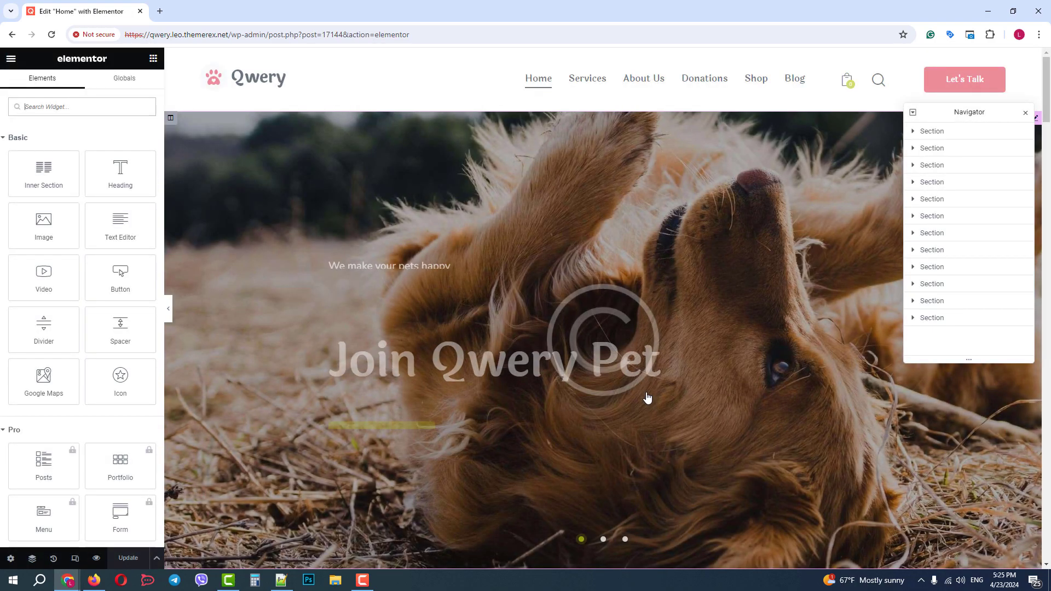
scroll(641, 395, down, 3)
scroll(637, 391, down, 2)
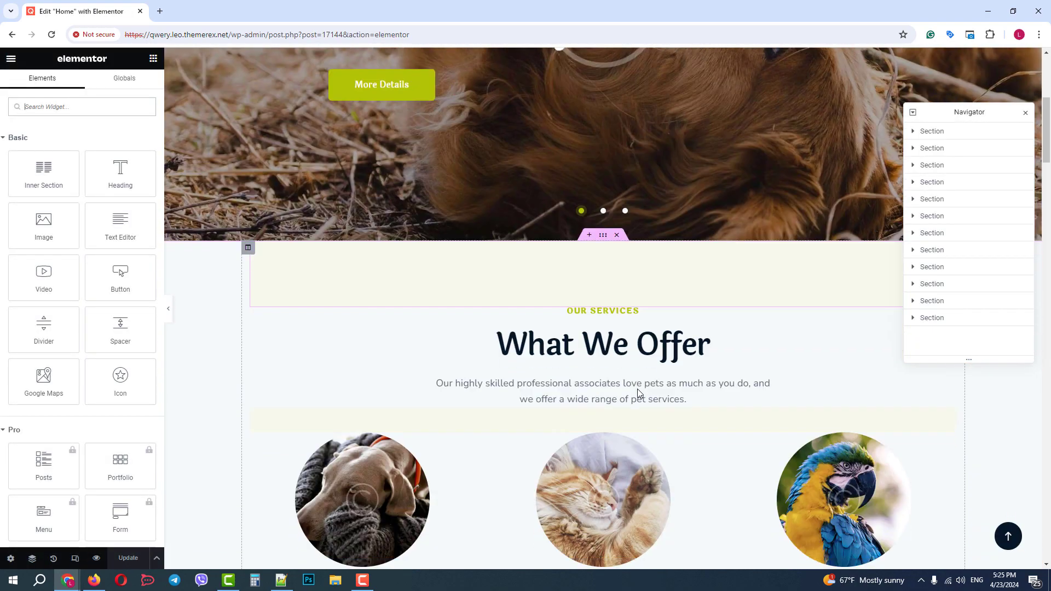
click(603, 239)
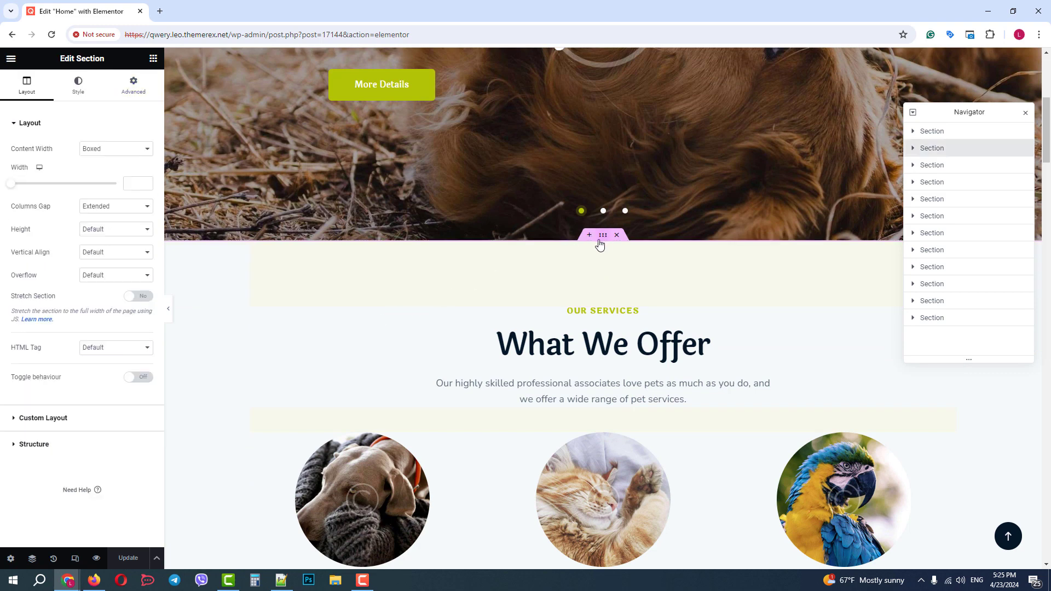
click(131, 94)
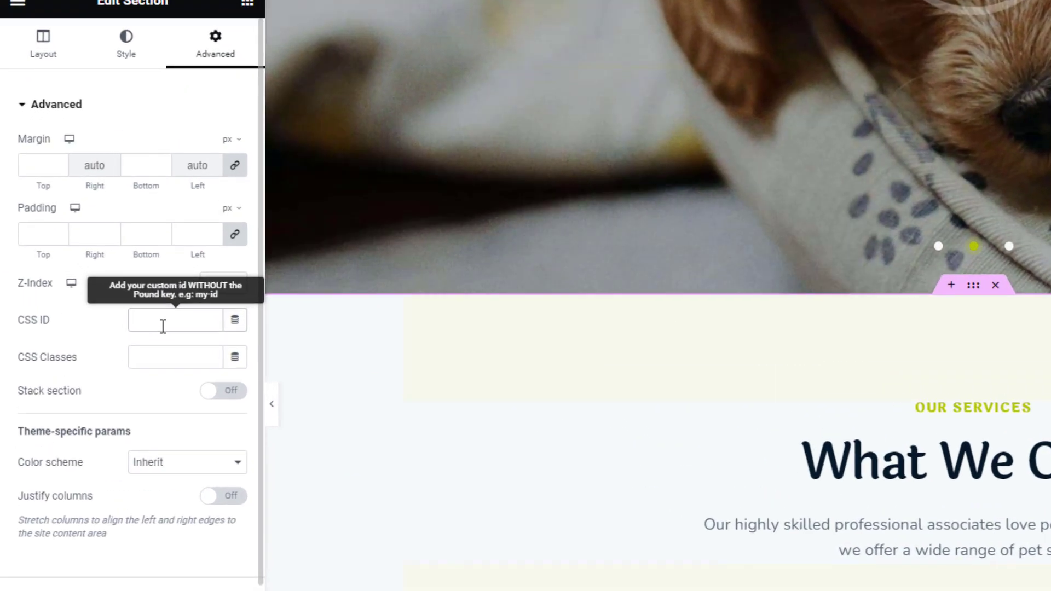
text(services)
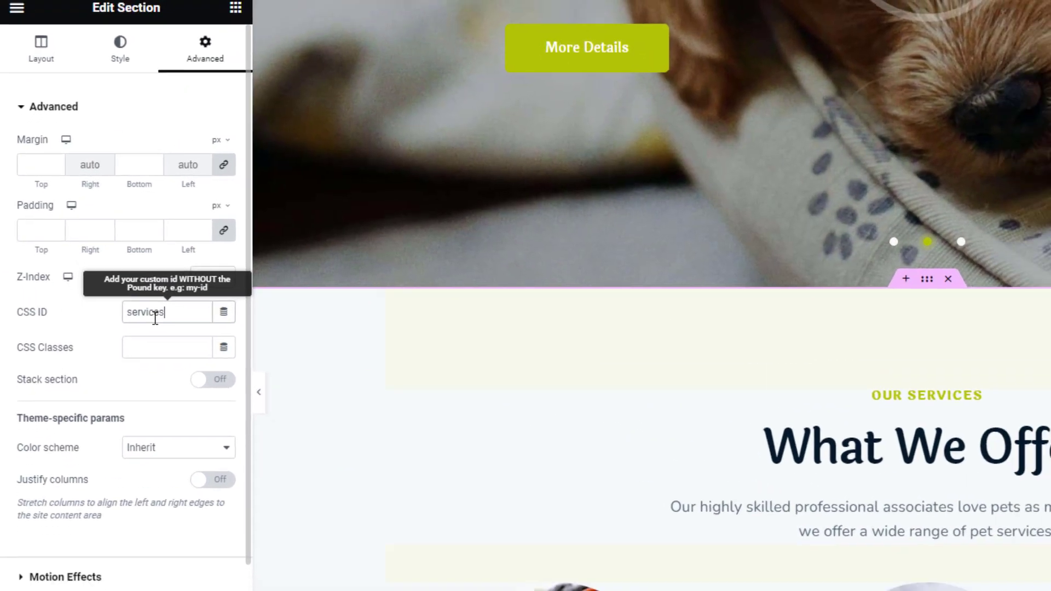
scroll(479, 429, down, 2)
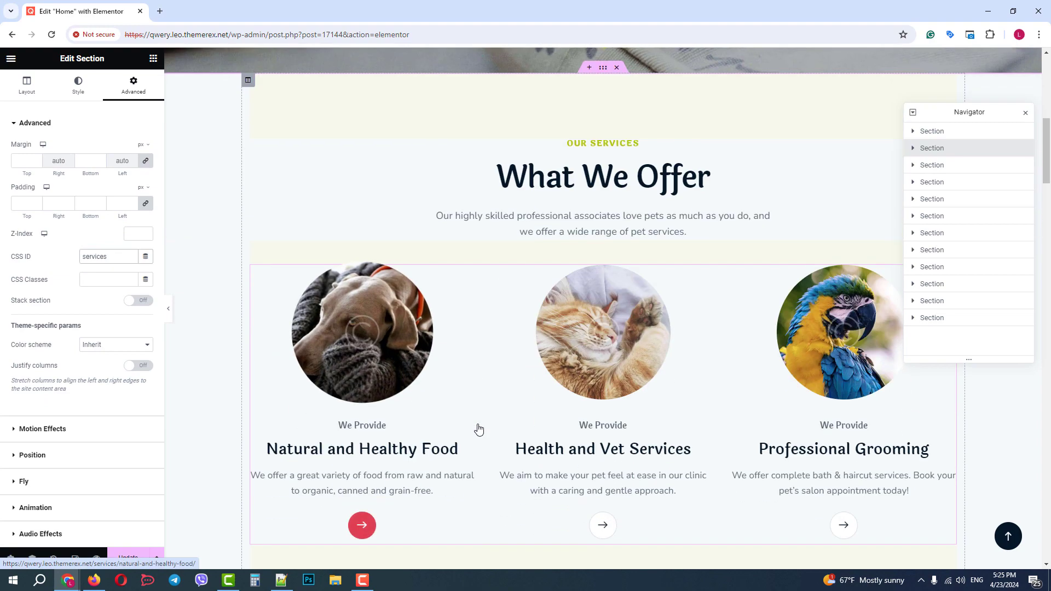
scroll(478, 429, down, 2)
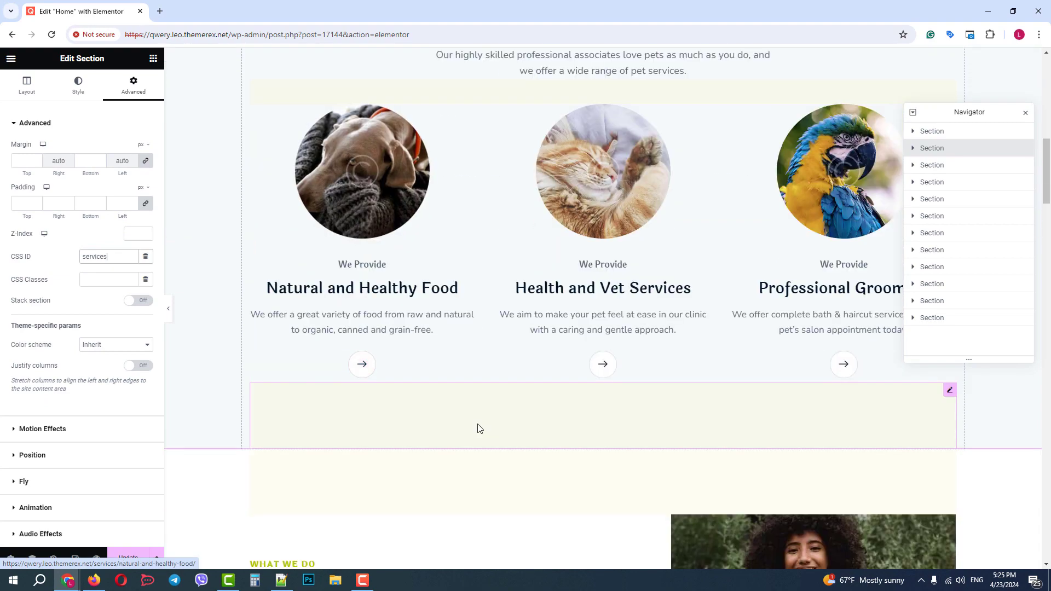
scroll(479, 429, down, 2)
scroll(509, 370, down, 1)
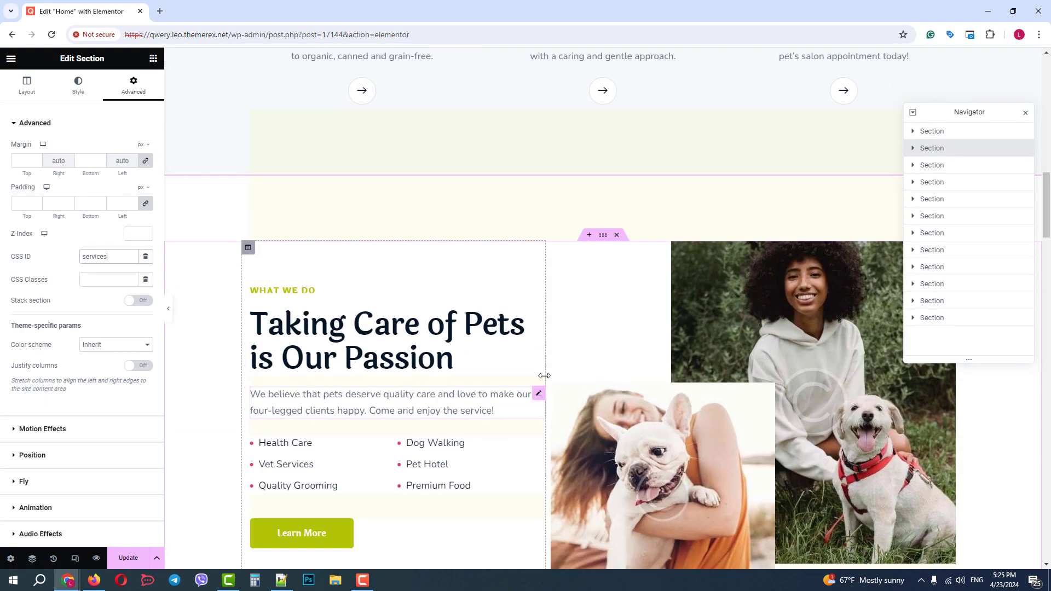
- Give the Taking Care of Pets section the CSS ID 'about-us'
click(603, 235)
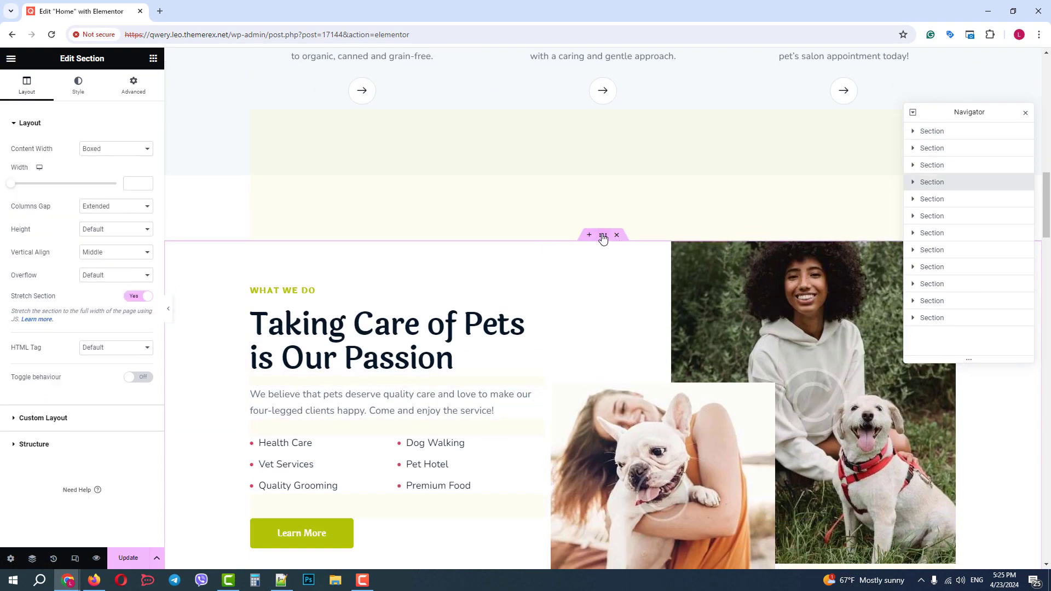
click(131, 86)
click(94, 257)
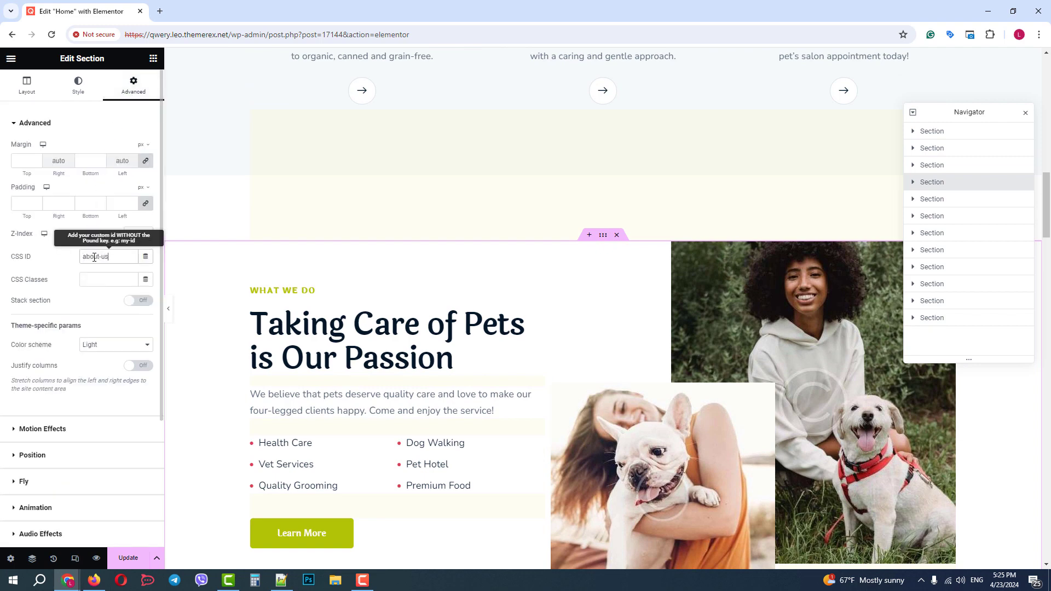
scroll(528, 383, down, 1)
scroll(657, 415, down, 2)
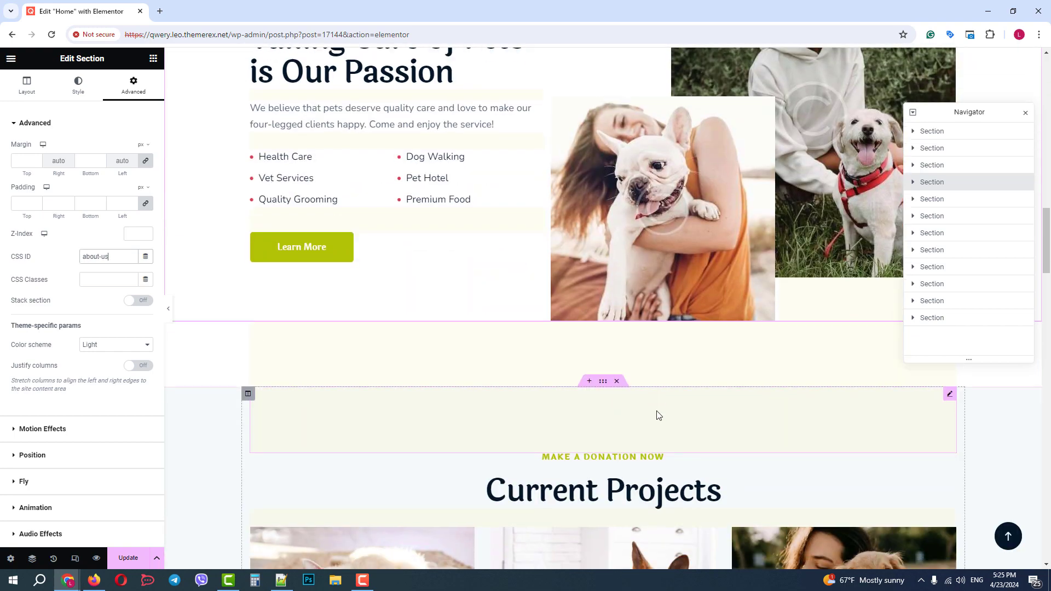
scroll(657, 415, down, 3)
- Set Current Projects' CSS ID to 'donation' and start Recent Products' ID 'shop'
click(600, 123)
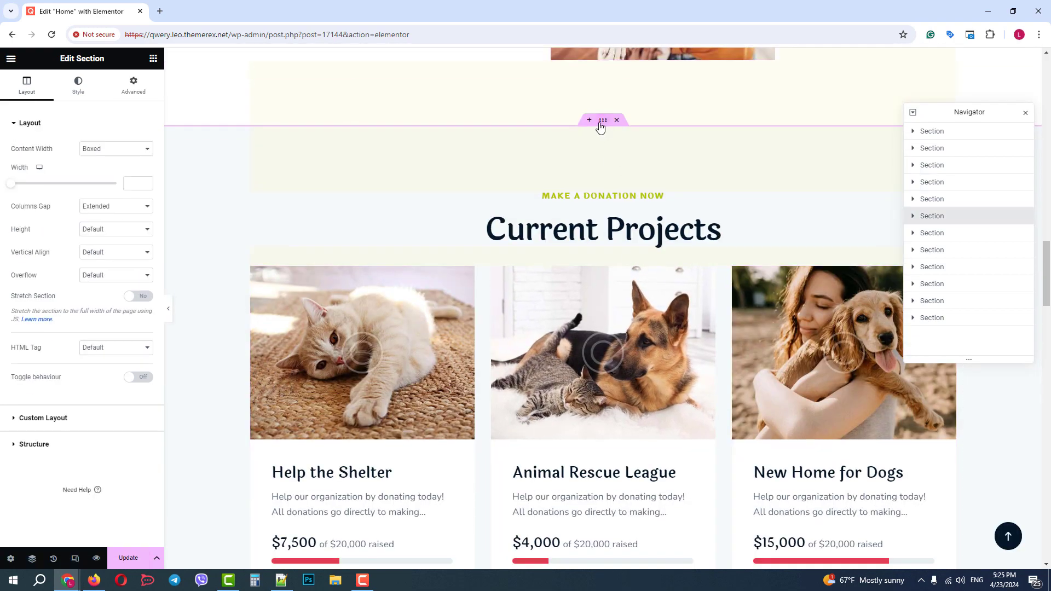
click(135, 87)
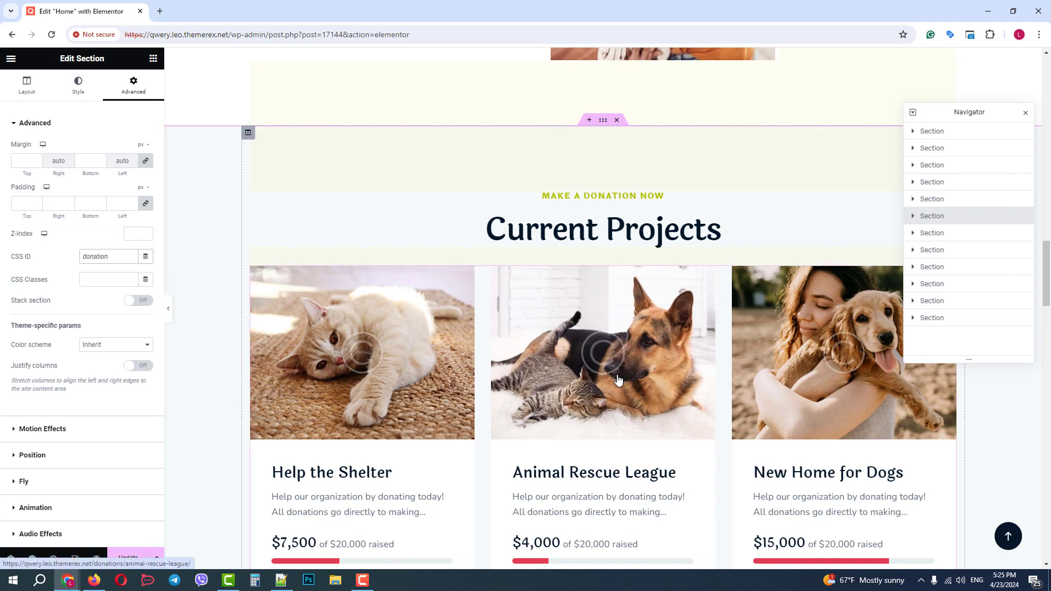
scroll(615, 381, down, 3)
scroll(614, 381, down, 2)
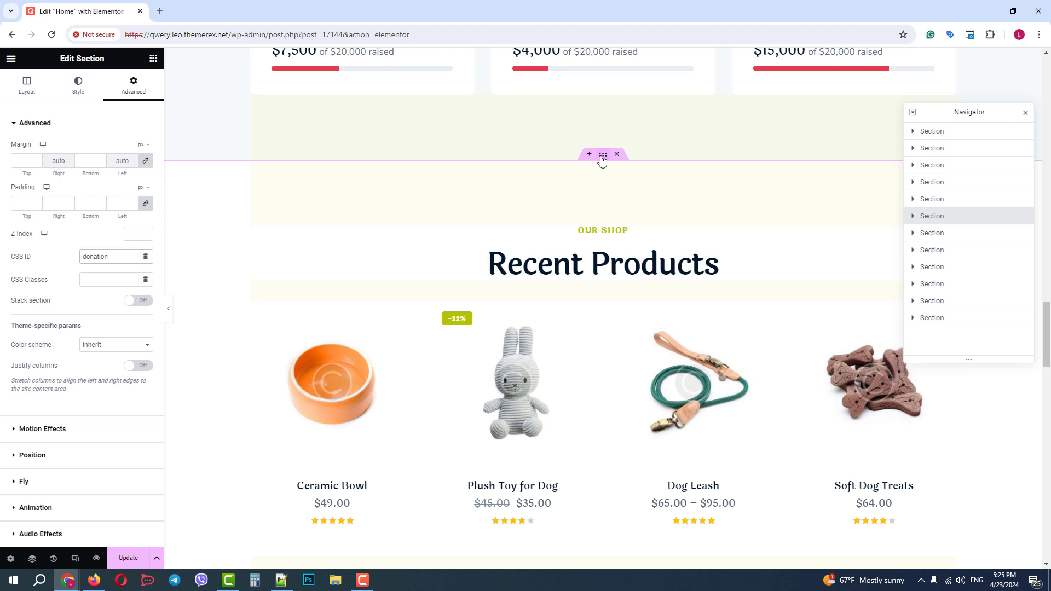
click(601, 157)
click(132, 87)
text(shop)
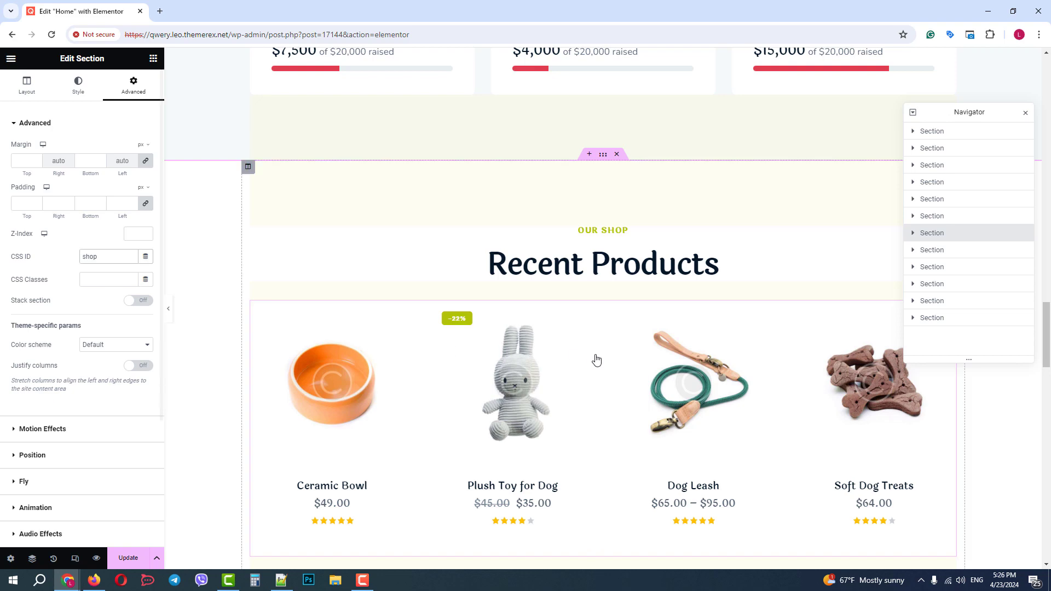
scroll(621, 384, down, 3)
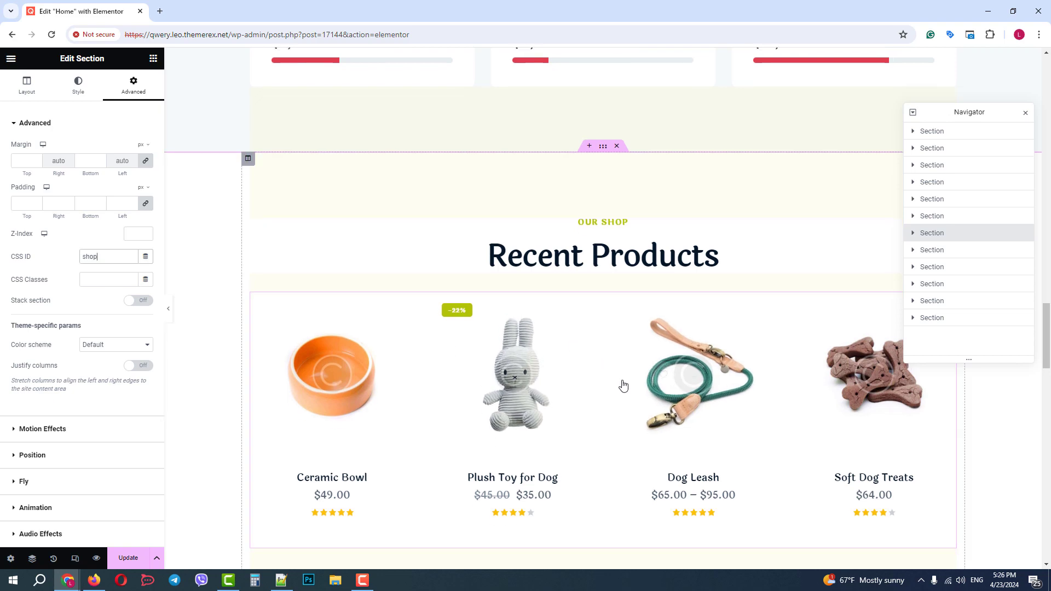
scroll(621, 385, down, 4)
scroll(619, 389, down, 3)
scroll(620, 388, down, 1)
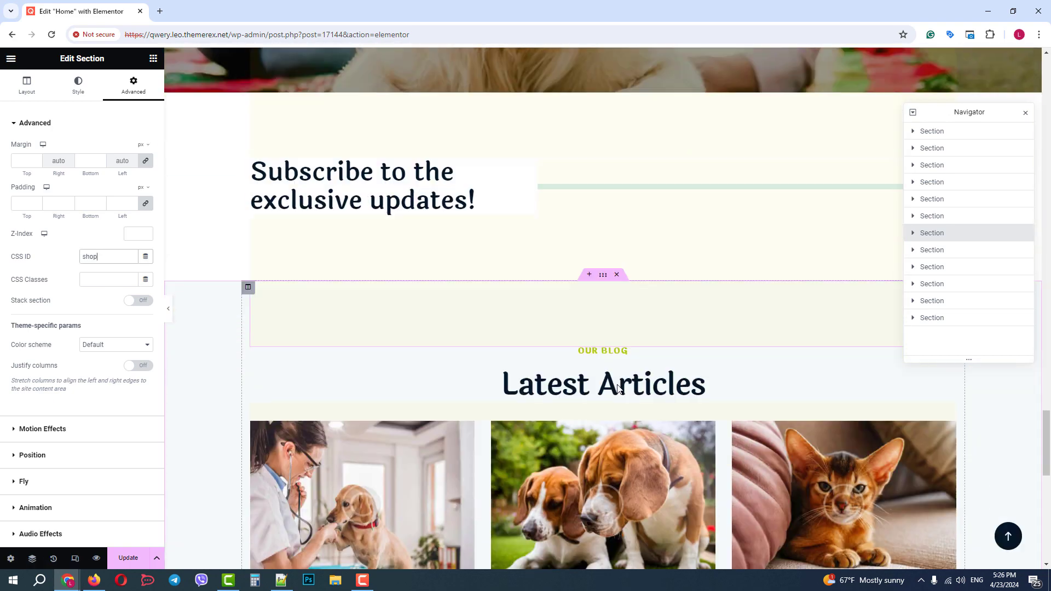
scroll(619, 389, down, 2)
- Give Latest Articles the CSS ID 'blog', update the page, and view it live
click(601, 163)
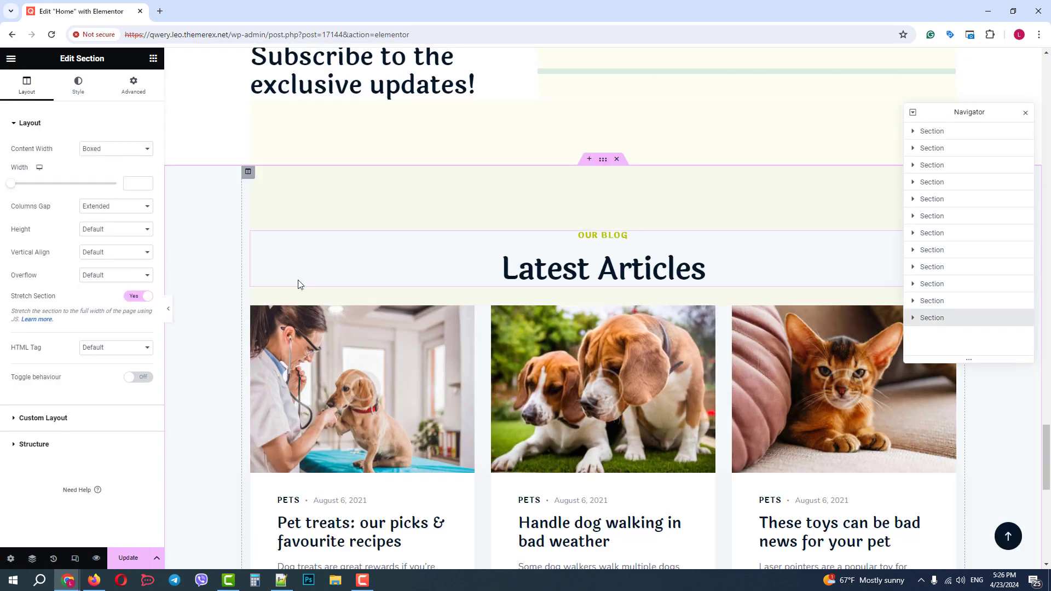
click(132, 93)
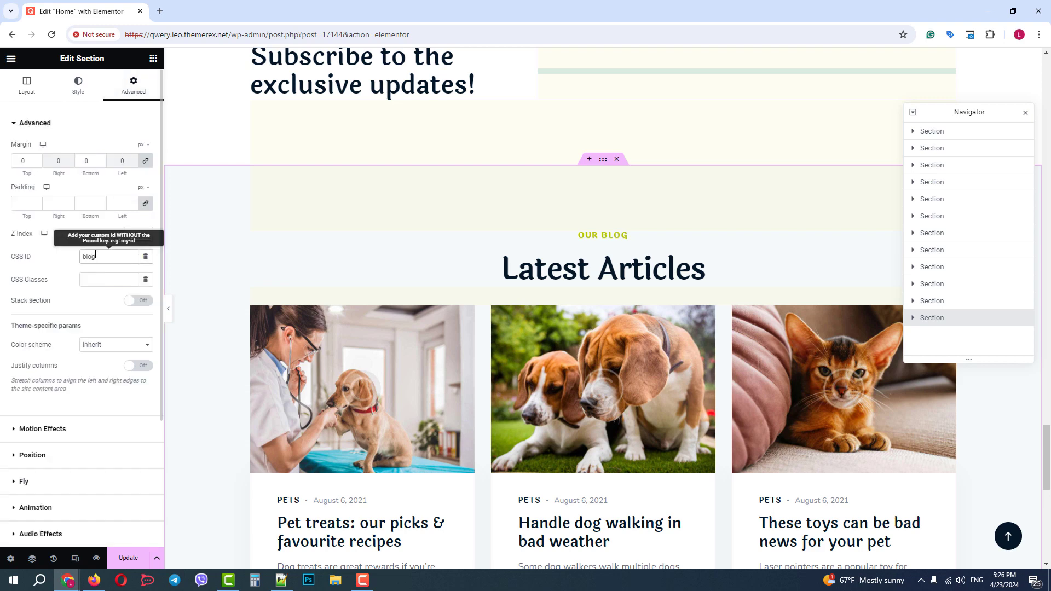
click(131, 557)
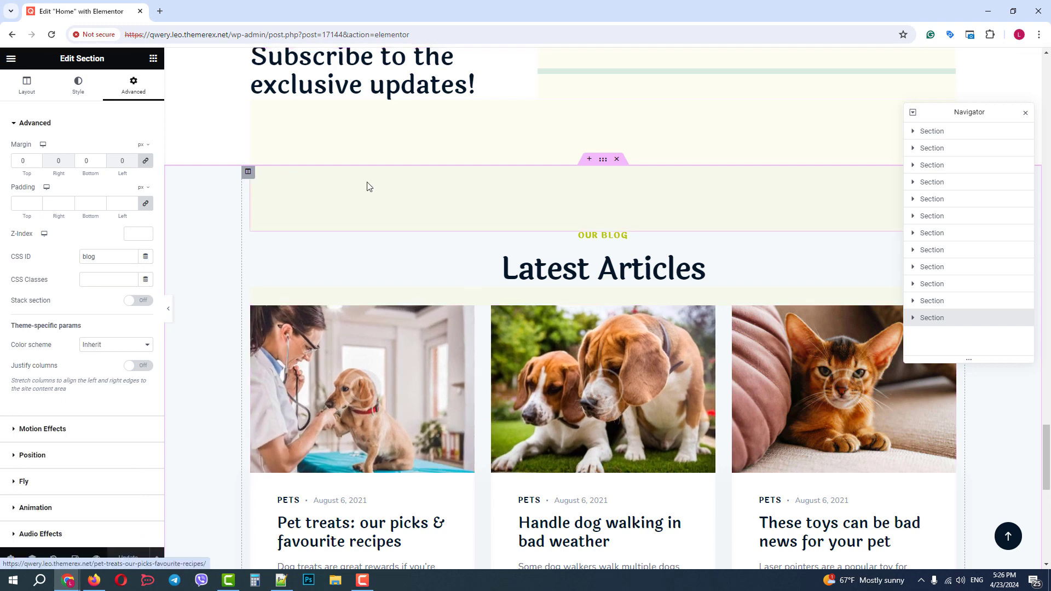
click(11, 60)
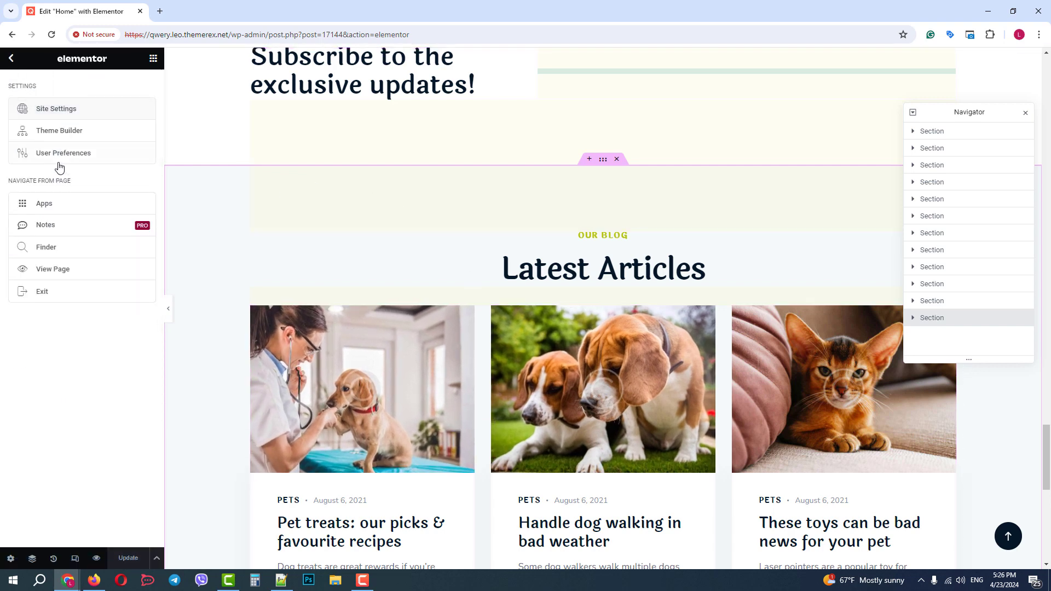
click(57, 270)
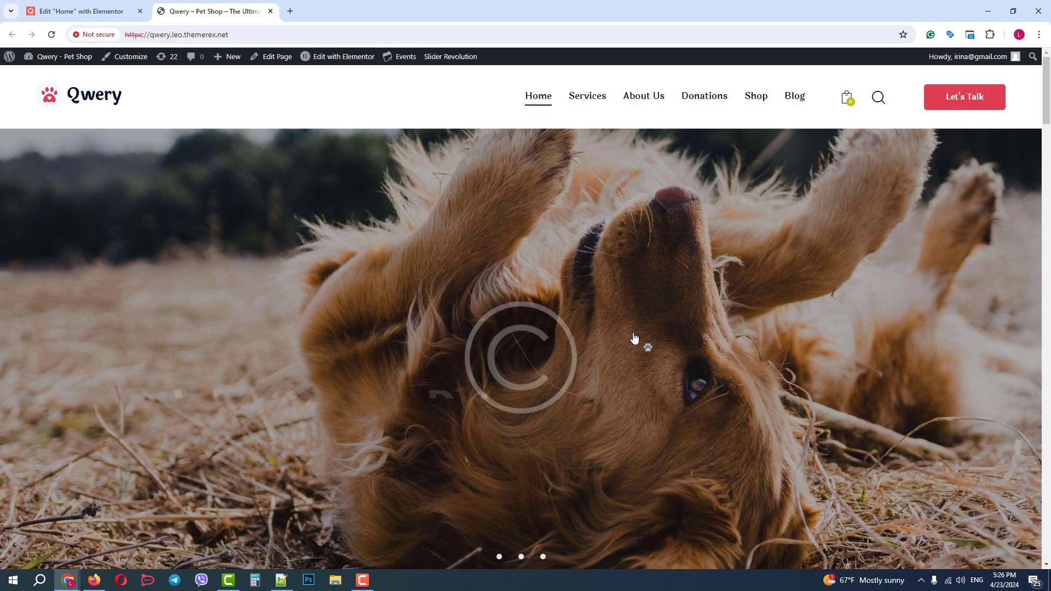
scroll(634, 338, down, 3)
scroll(640, 342, down, 3)
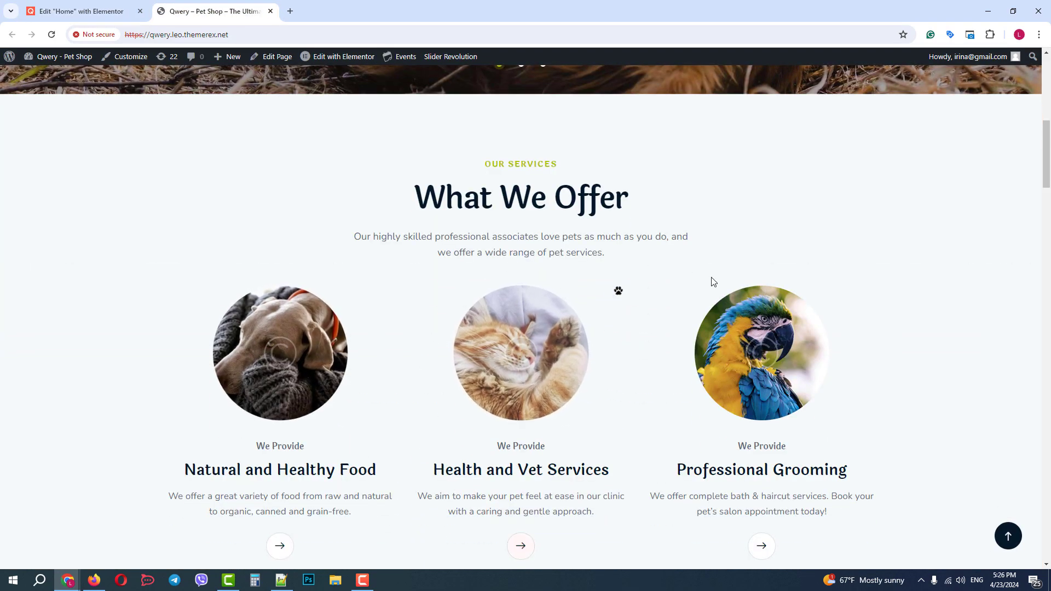
scroll(690, 312, up, 2)
scroll(665, 333, up, 3)
scroll(461, 271, up, 1)
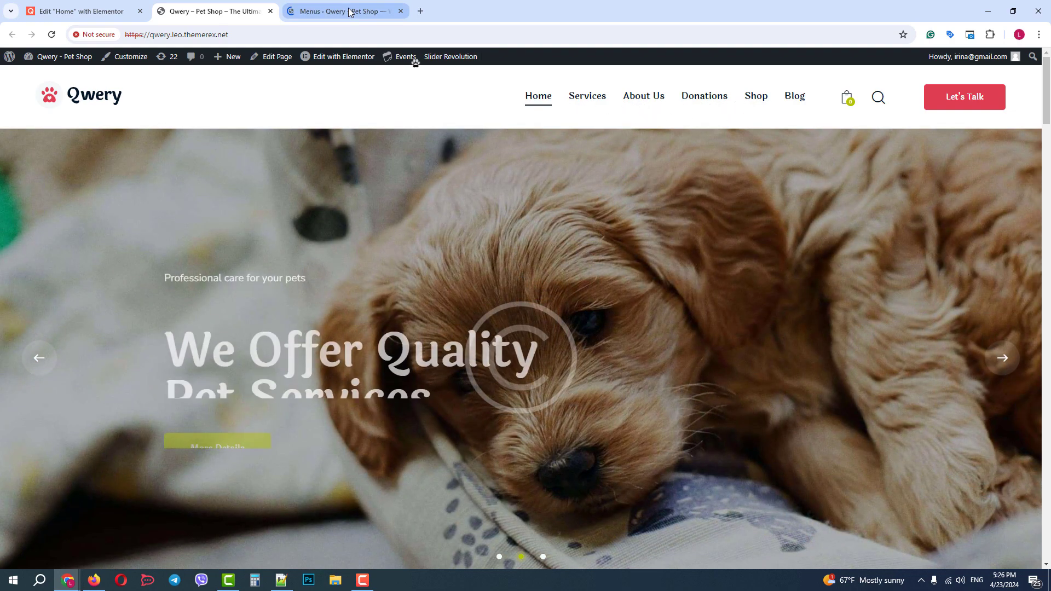
- Load Main Menu in Appearance > Menus and expand its Services item
click(350, 12)
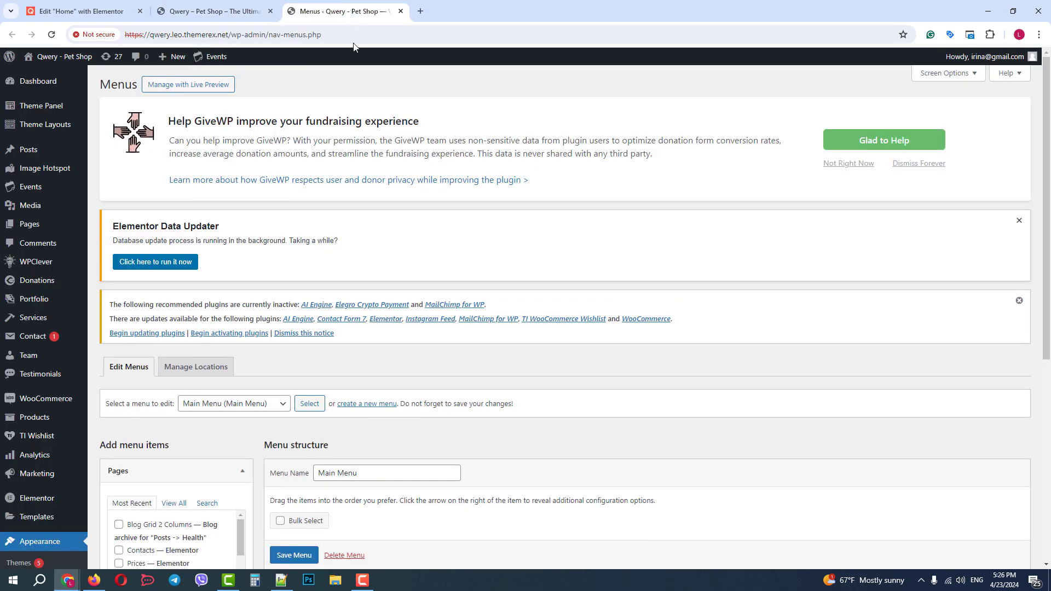
click(226, 405)
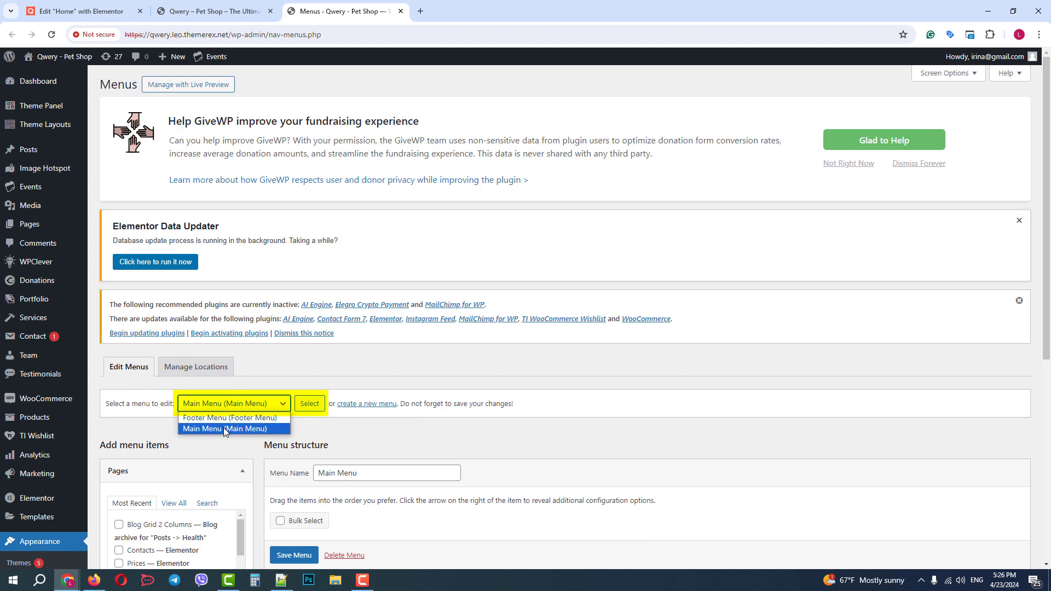
click(224, 428)
scroll(550, 349, down, 3)
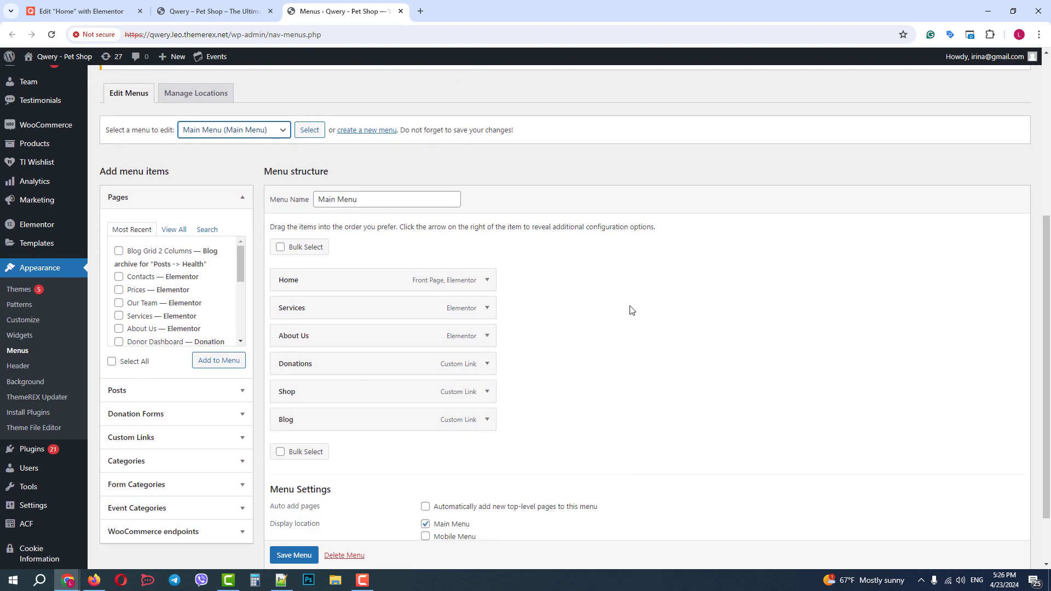
click(486, 309)
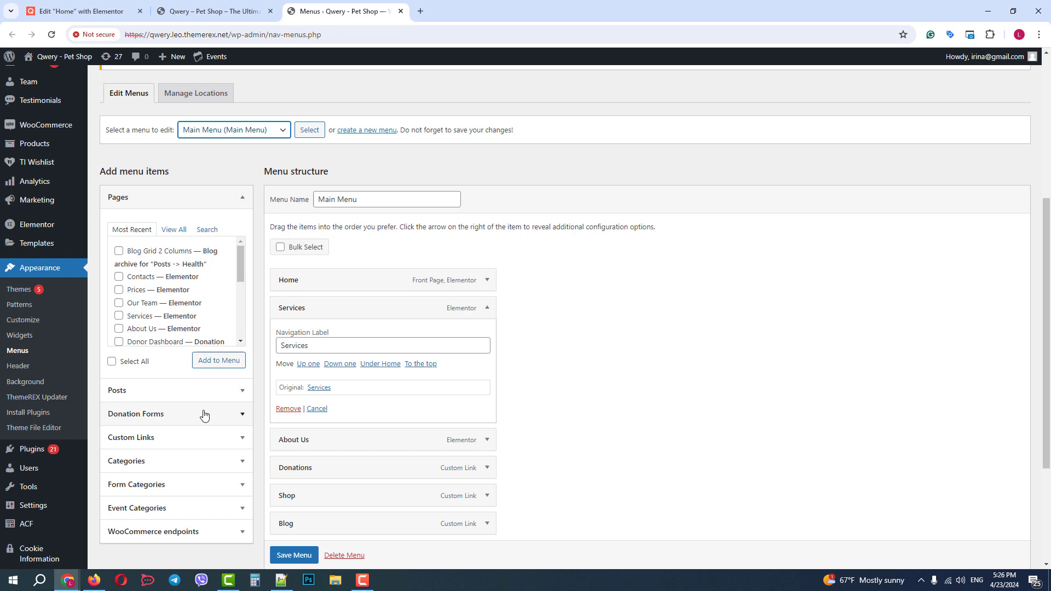
- Add a 'Services' custom link to #services and remove the old Services page item
click(198, 436)
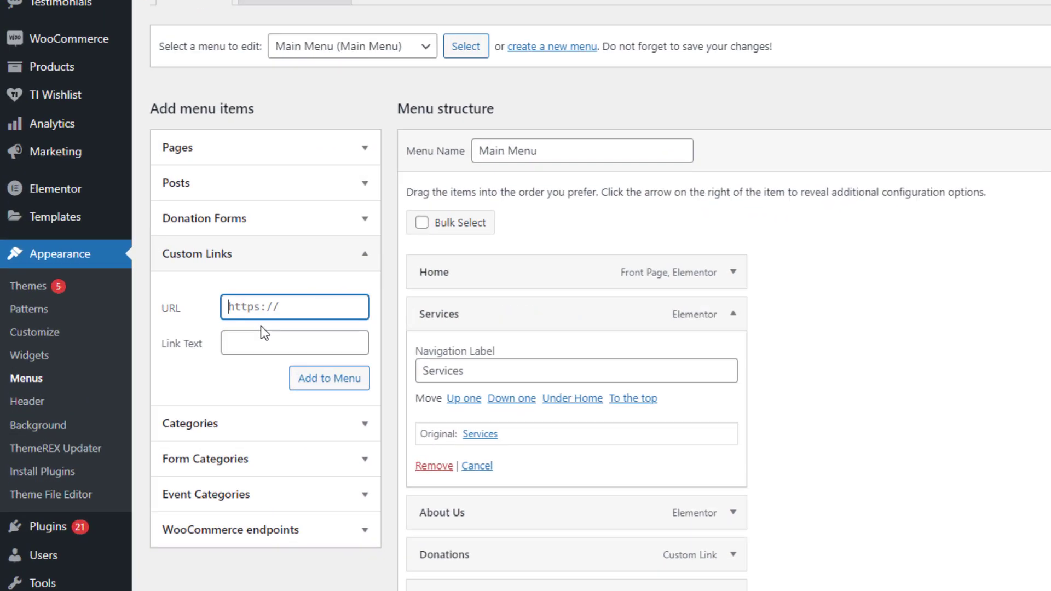
text(#services)
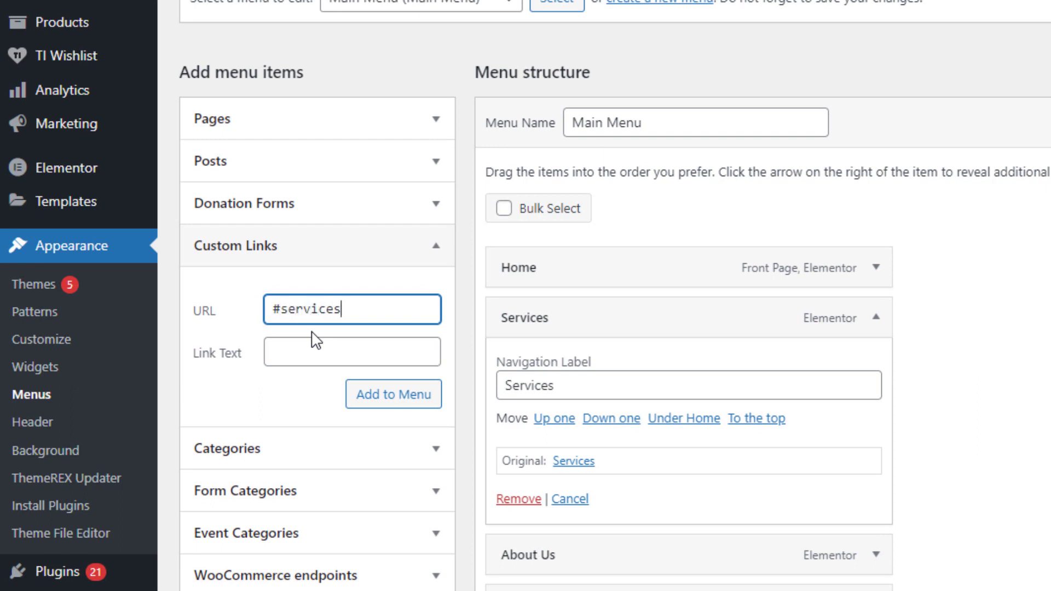
click(304, 350)
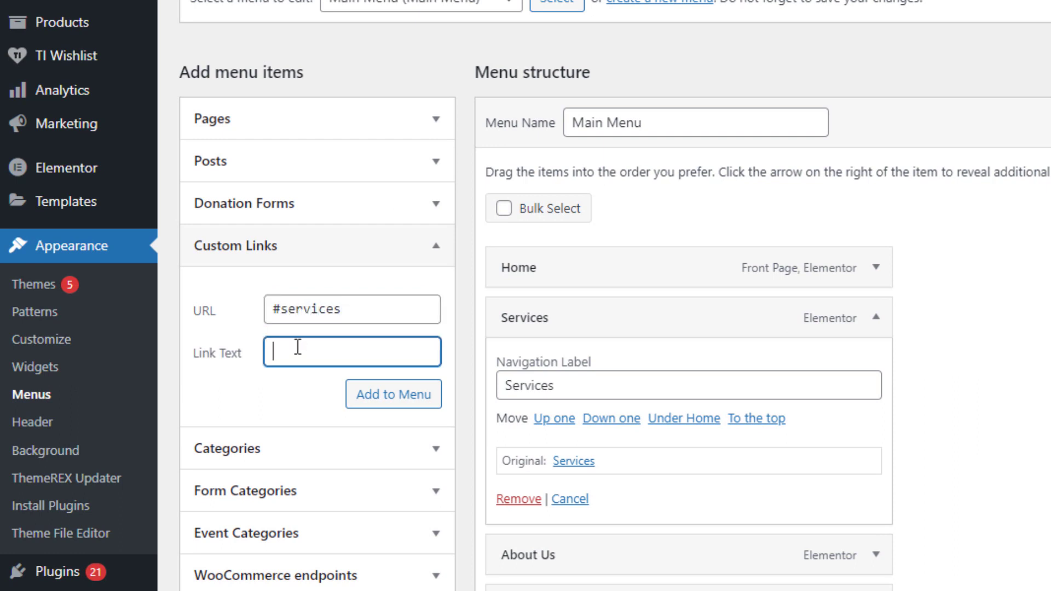
text(Services)
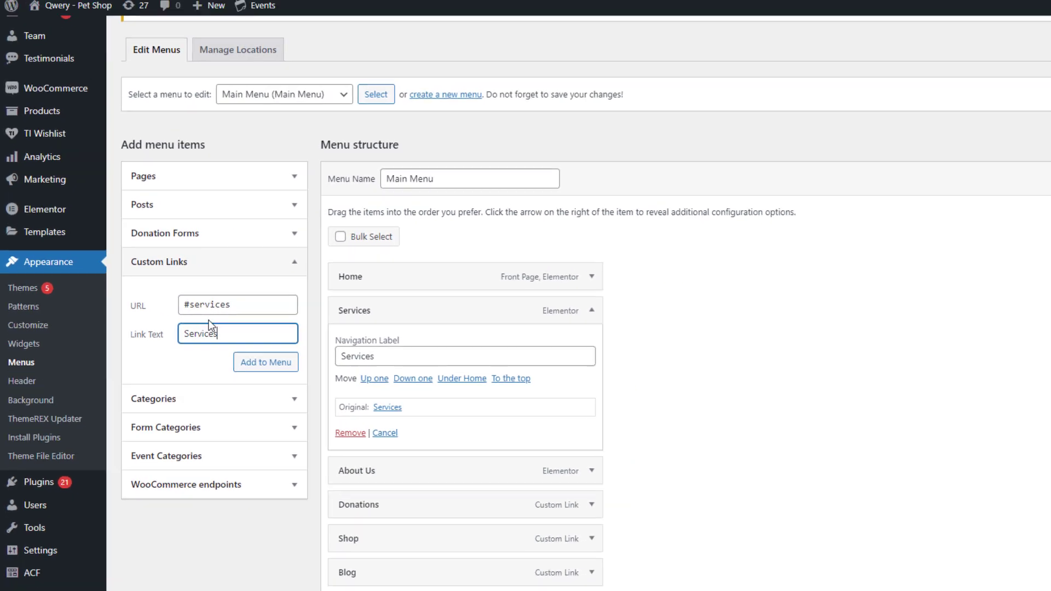
scroll(579, 361, down, 1)
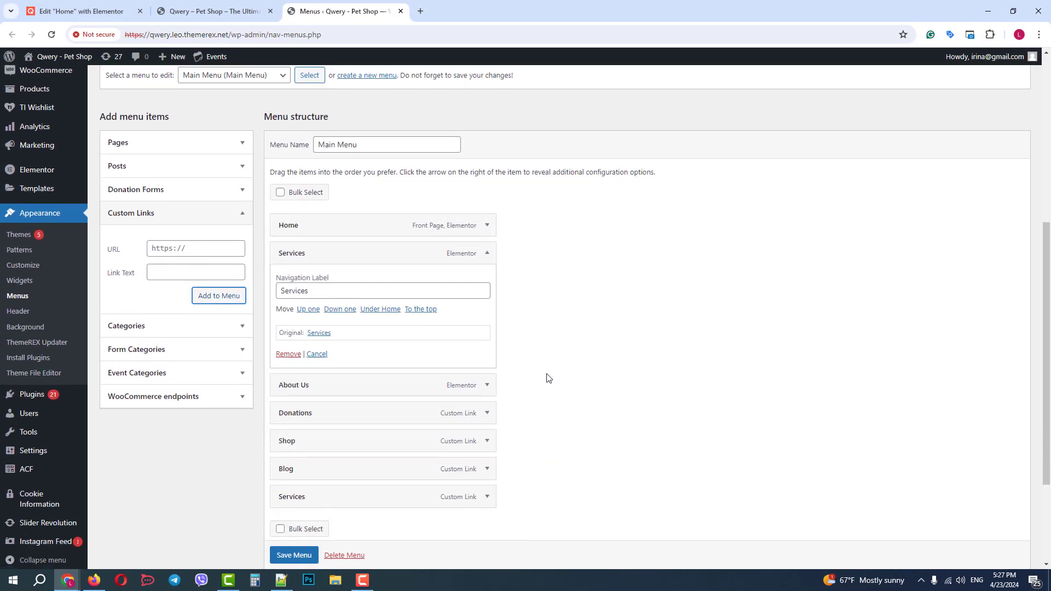
mouse_move(336, 499)
mouse_down()
mouse_move(359, 265)
mouse_move(343, 255)
mouse_up()
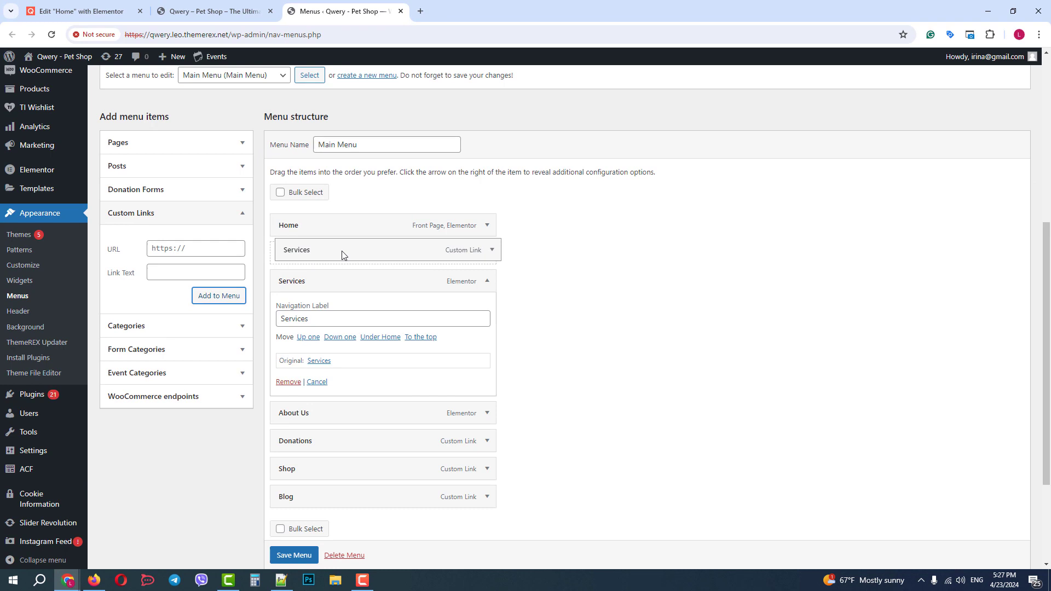
click(300, 384)
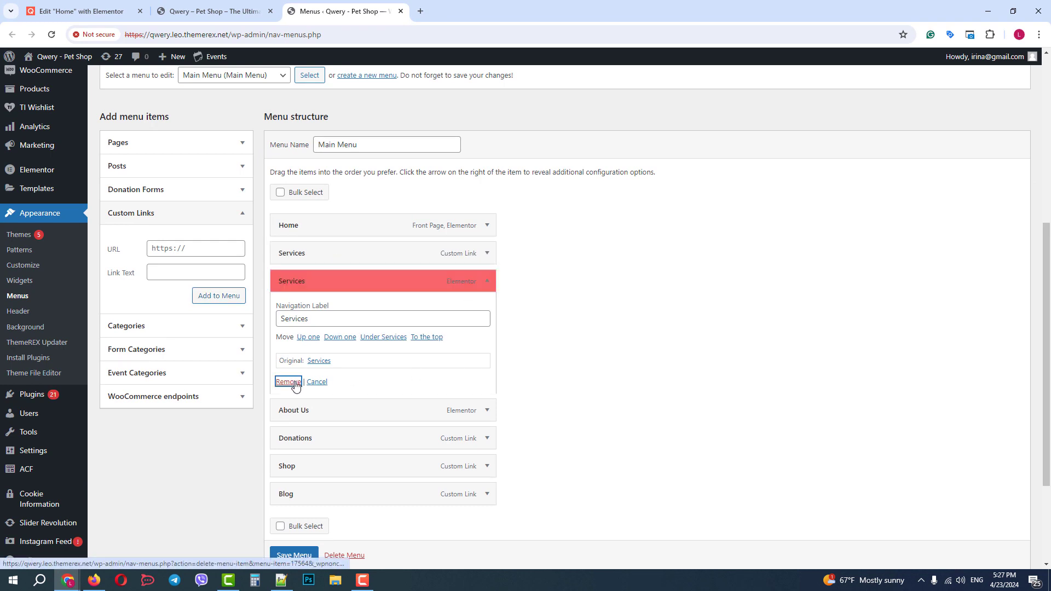
- Add an 'About Us' custom link to #about-us and place it below Services
click(490, 286)
click(195, 256)
text(#about-us)
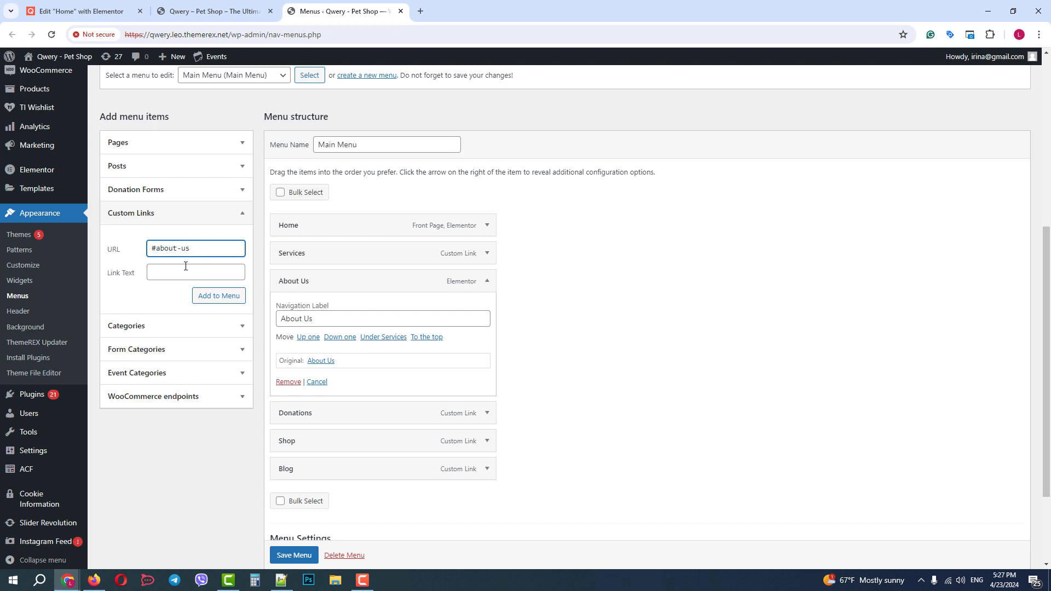
click(187, 271)
text(About Us)
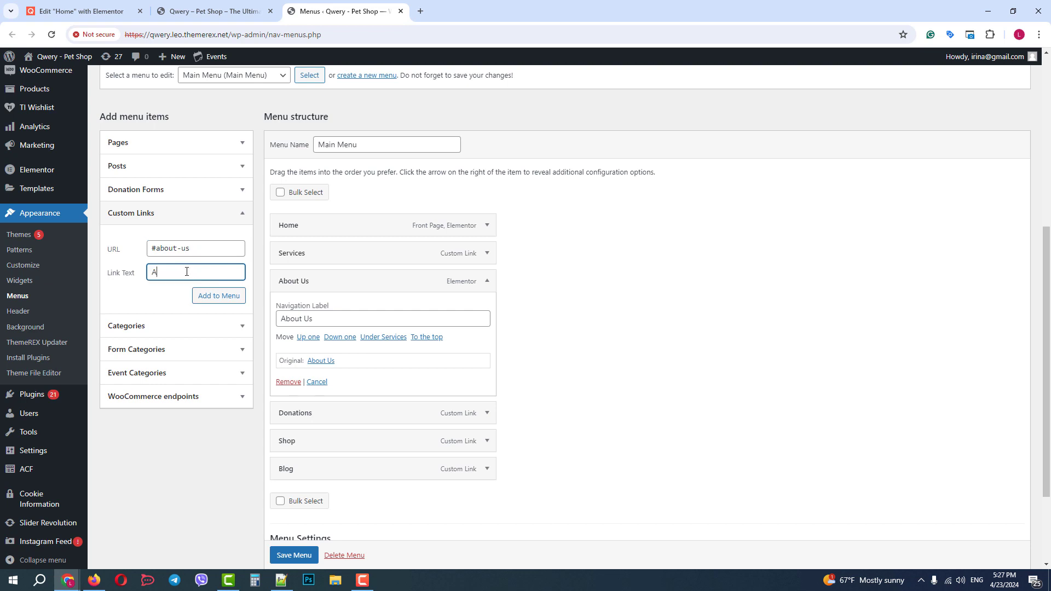
click(204, 301)
mouse_move(361, 495)
mouse_down()
mouse_move(403, 332)
mouse_move(345, 289)
mouse_up()
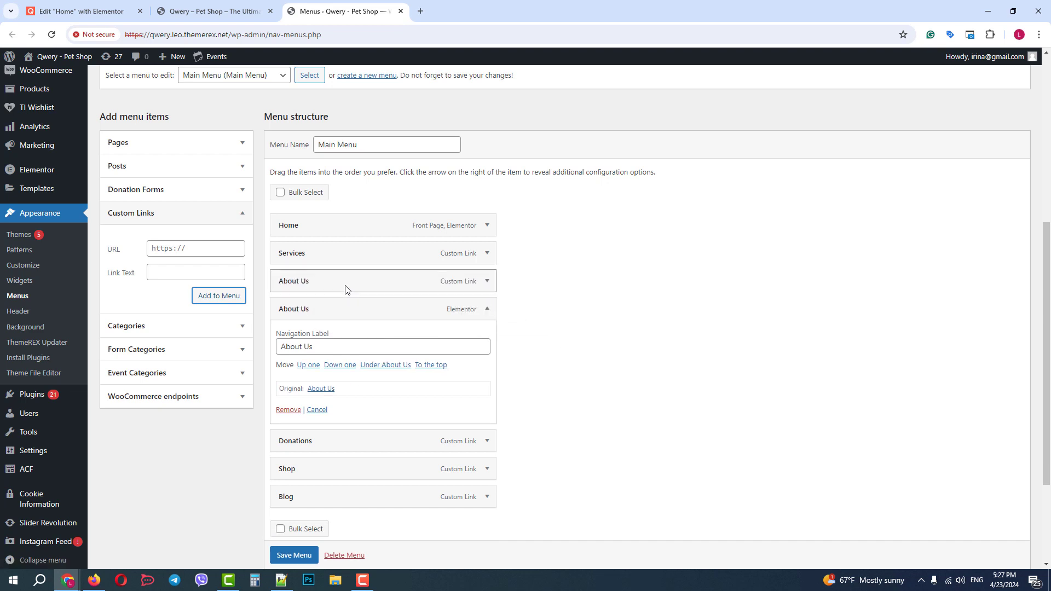
- Remove the old About Us page item and point the Donations link to #donation
click(290, 409)
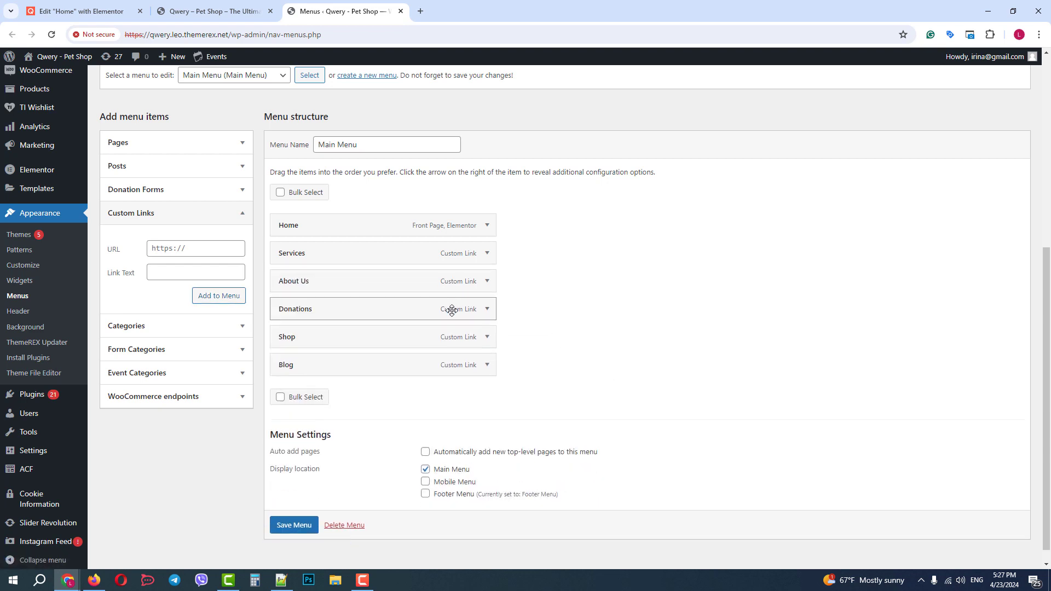
click(486, 310)
click(327, 345)
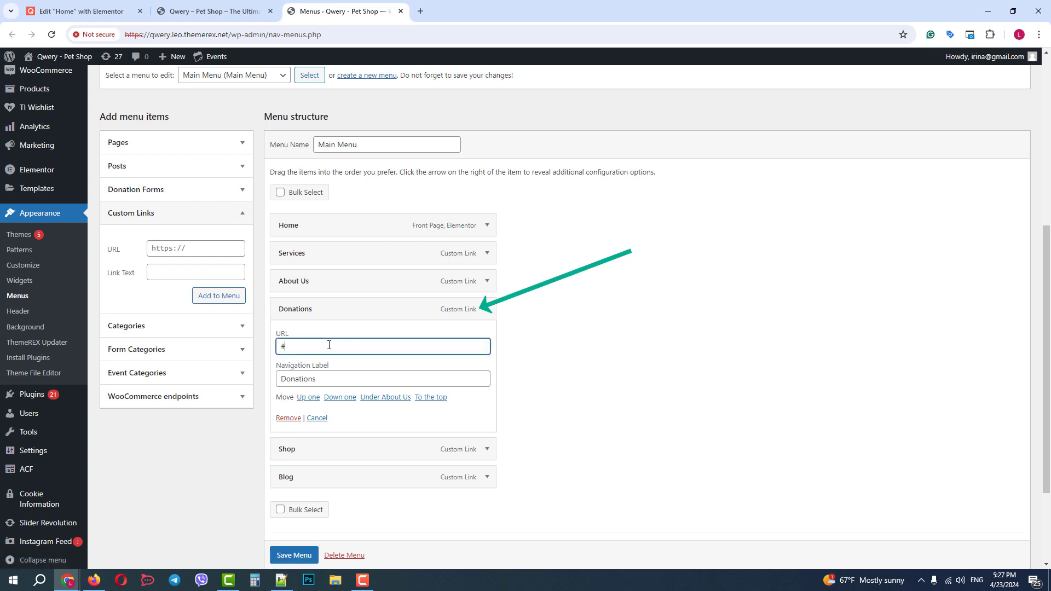
text(donation)
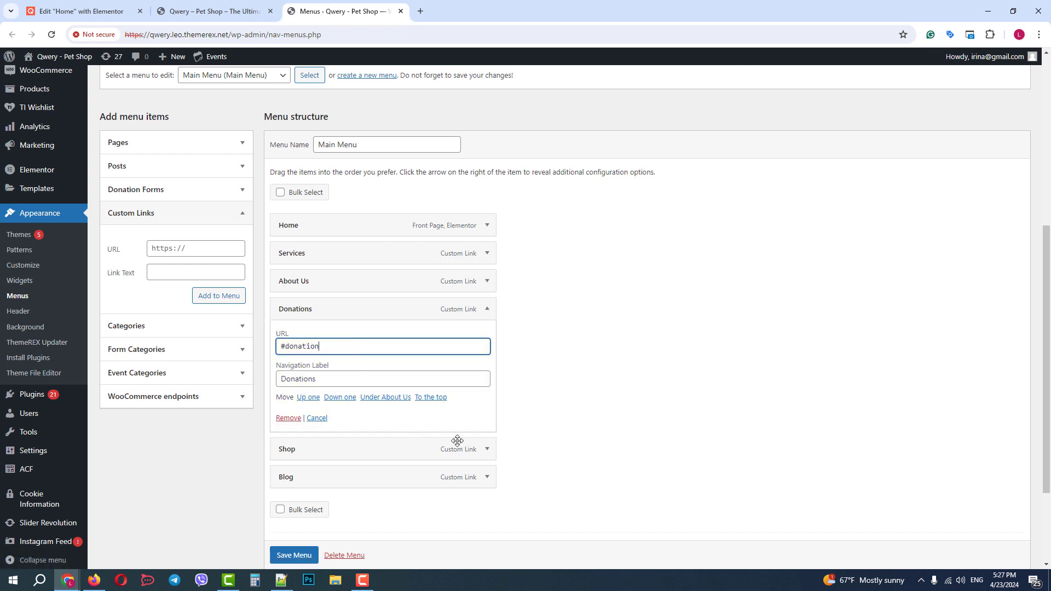
- Point the Shop and Blog links to #shop and #blog
click(486, 449)
scroll(340, 379, down, 3)
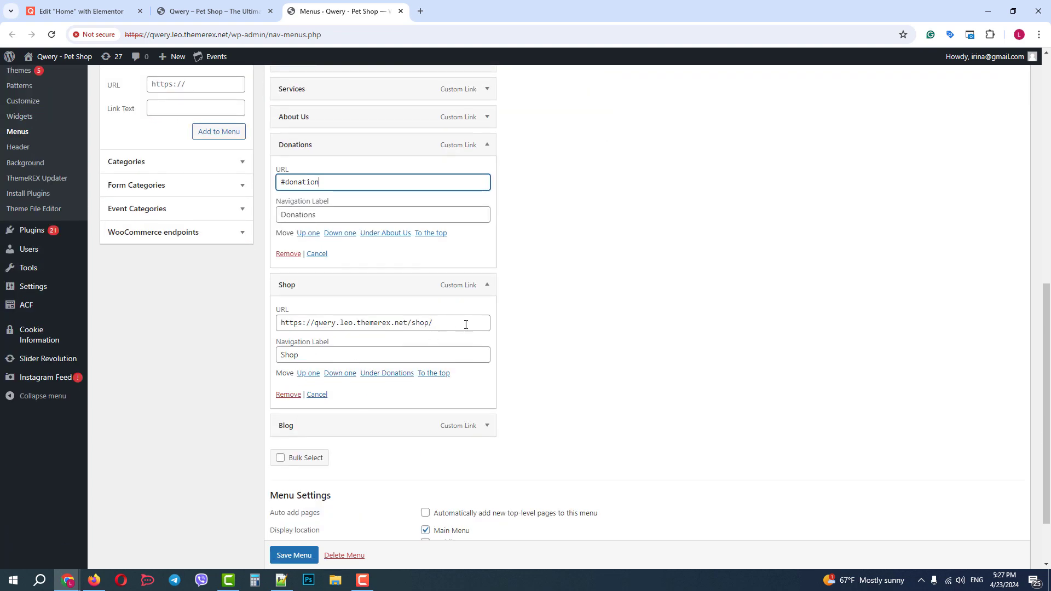
drag(465, 325, 287, 337)
text(#shop)
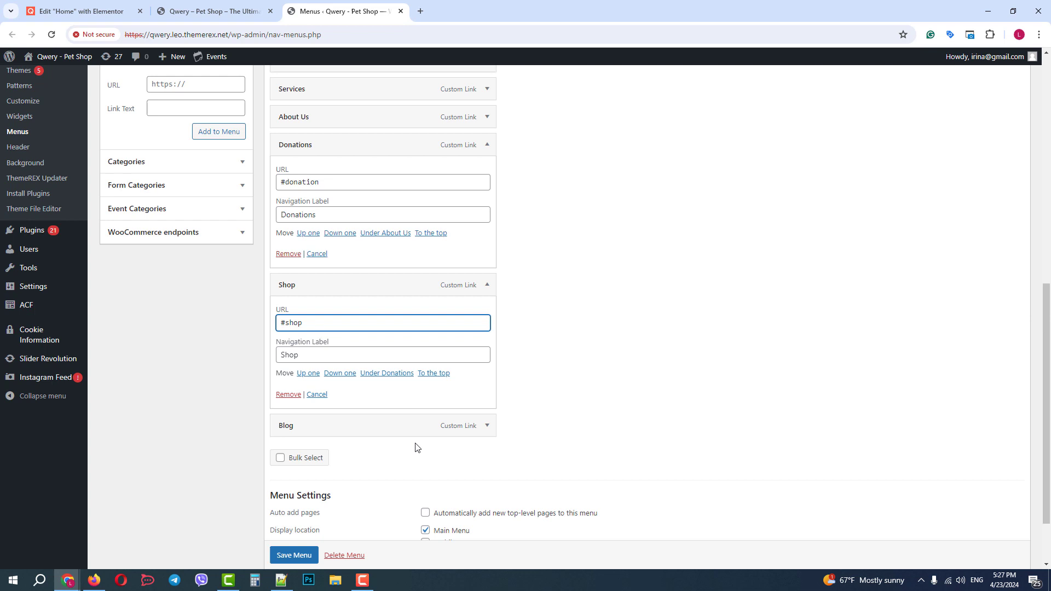
click(488, 426)
scroll(467, 387, down, 2)
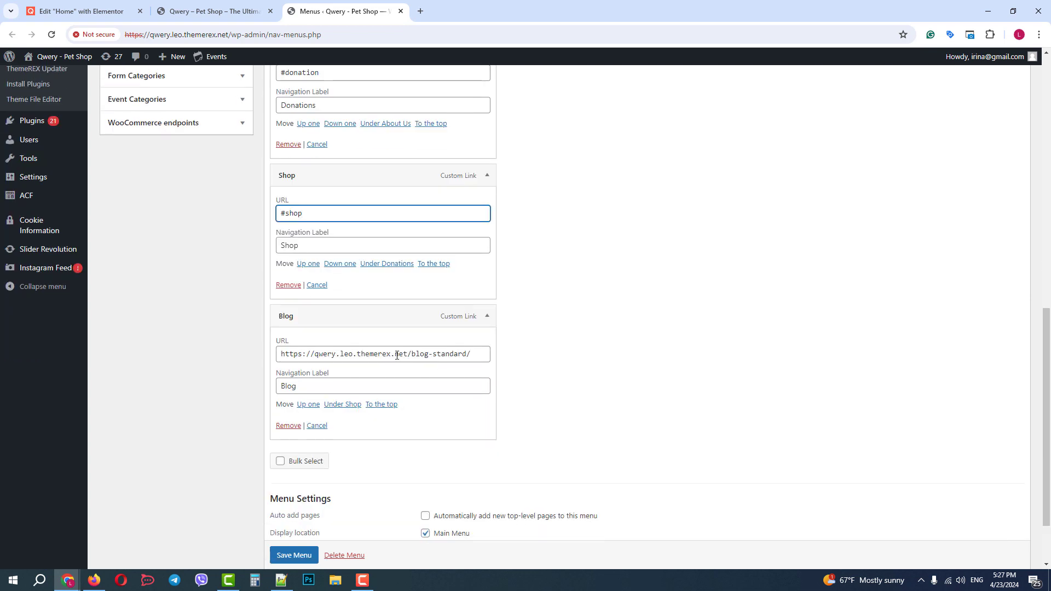
triple_click(396, 356)
text(#blog)
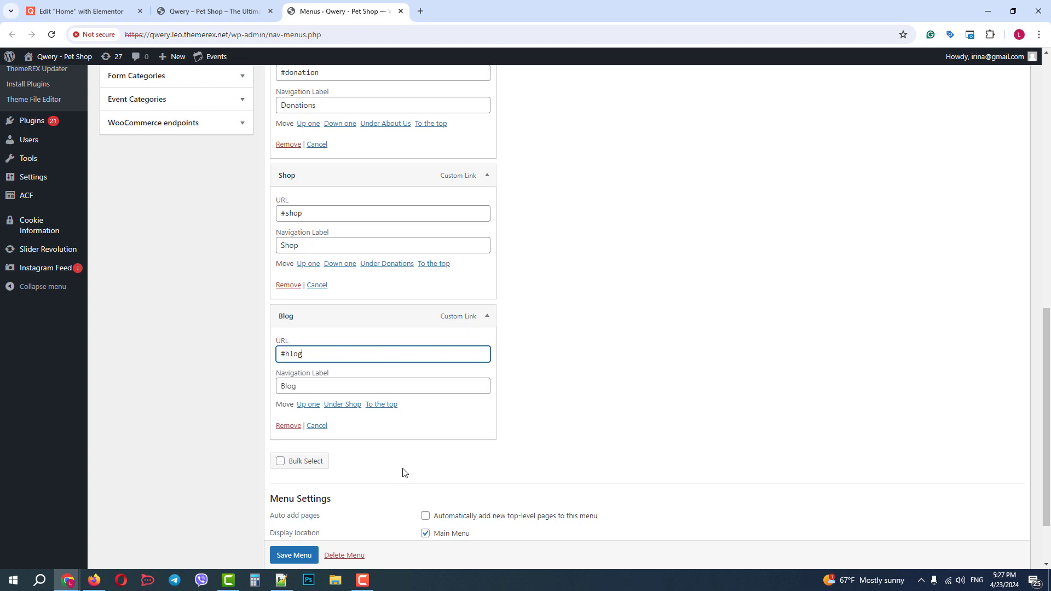
scroll(320, 542, down, 1)
- Save the Main Menu and visit the live Qwery site in a new tab
click(304, 557)
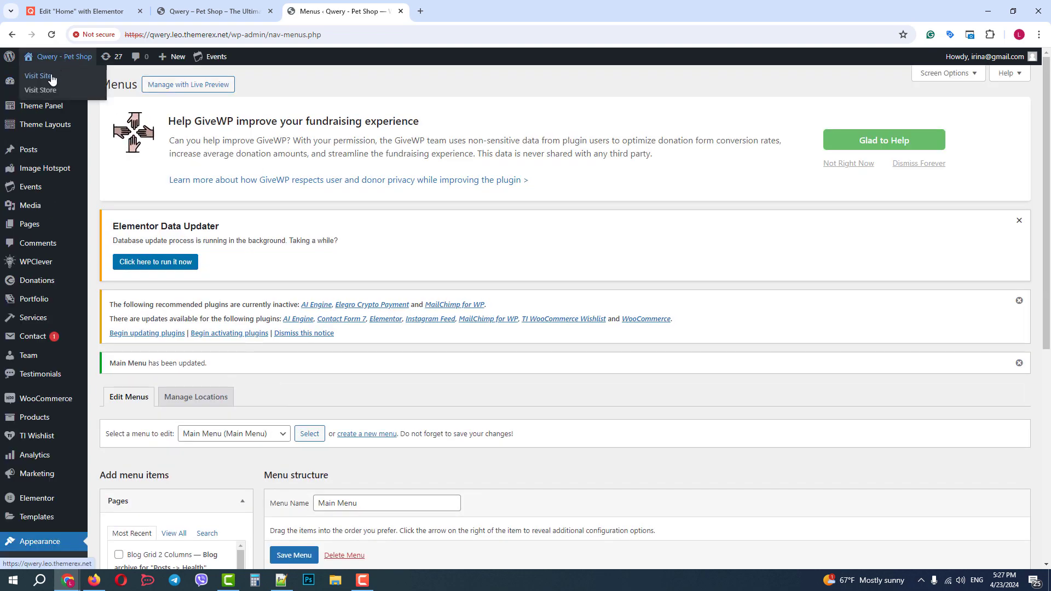
click(50, 80)
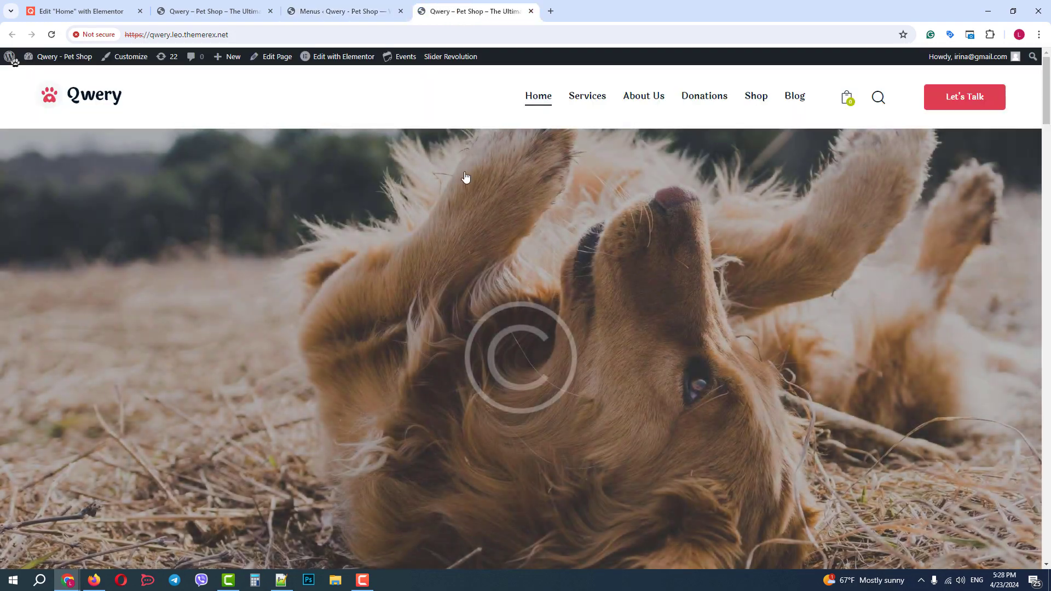
scroll(582, 103, down, 5)
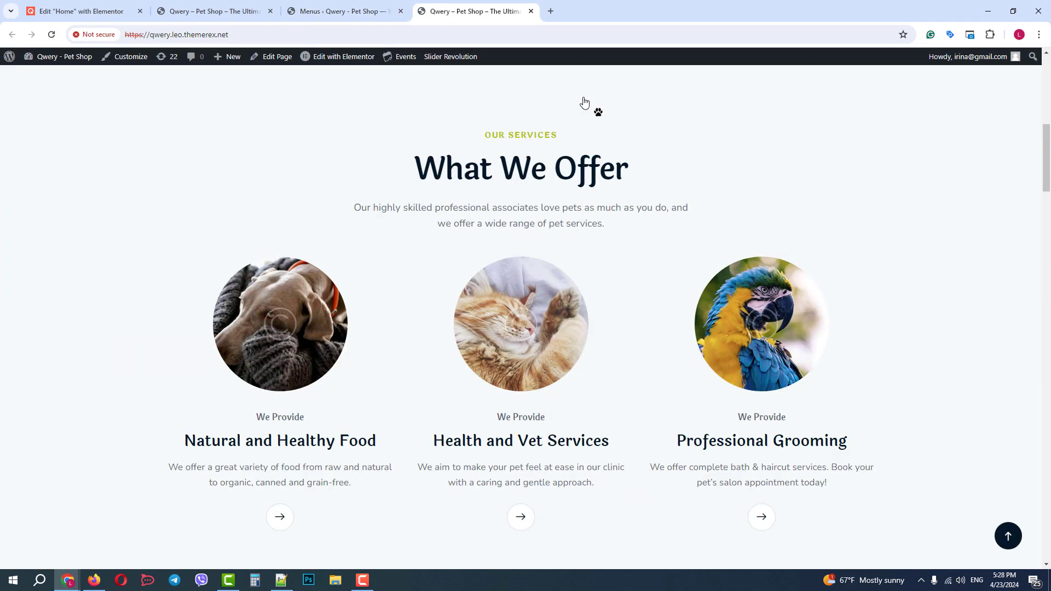
scroll(584, 103, up, 5)
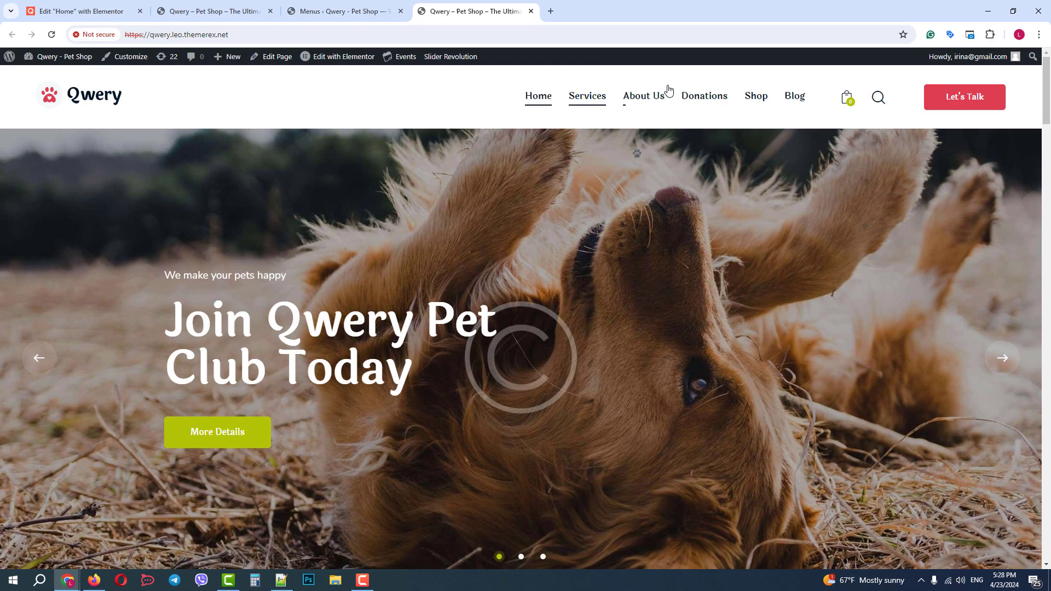
scroll(654, 103, down, 10)
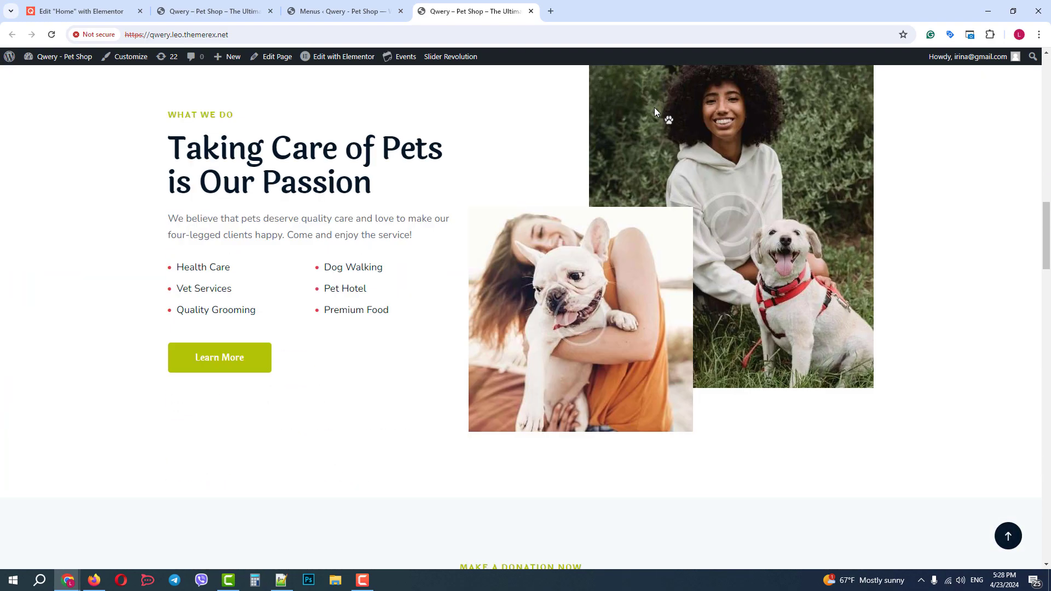
scroll(649, 148, up, 4)
scroll(631, 191, up, 4)
scroll(629, 192, up, 5)
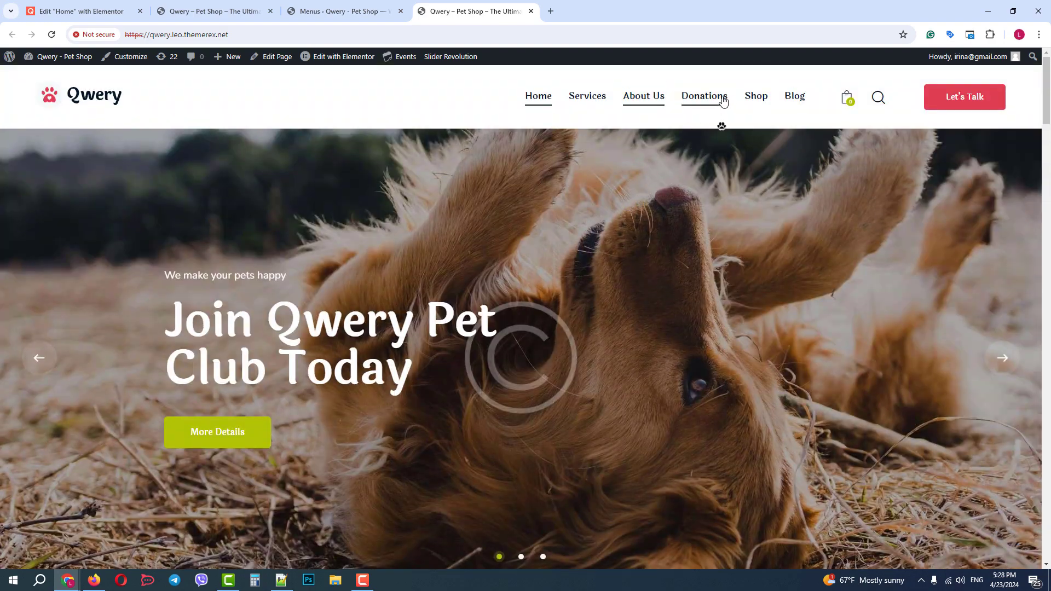
scroll(712, 115, down, 3)
scroll(701, 101, down, 8)
scroll(702, 102, down, 6)
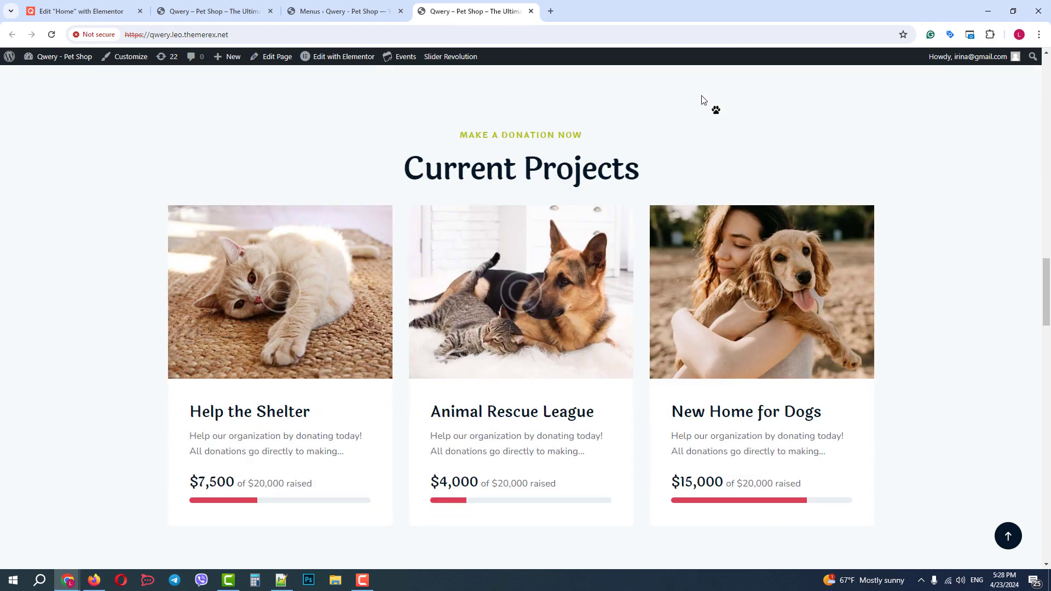
- Set the header row's 'Fix this row when scroll' to Fix always, then recheck the live homepage
click(1003, 542)
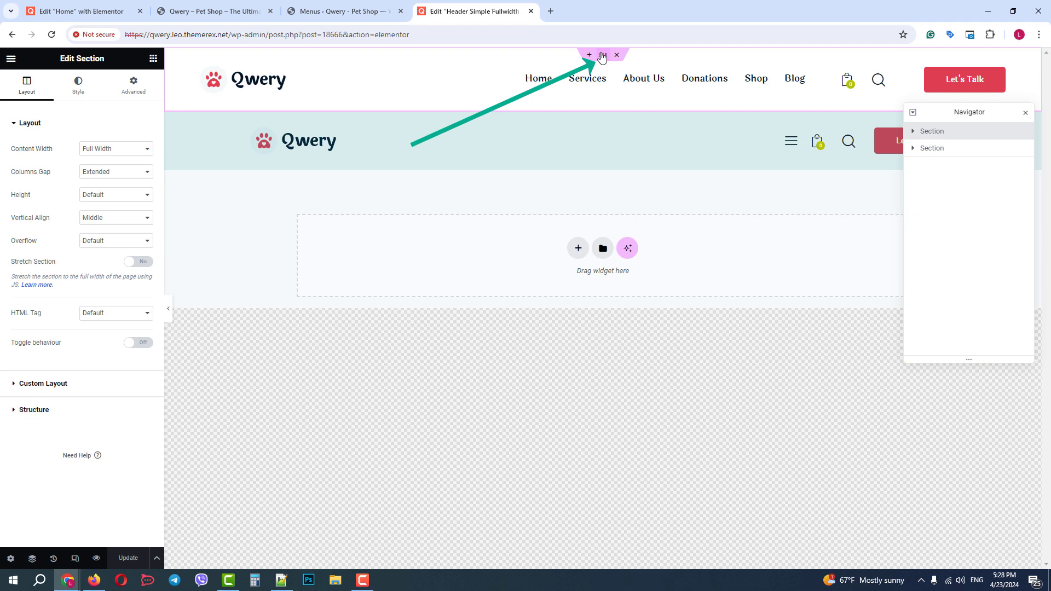
click(63, 390)
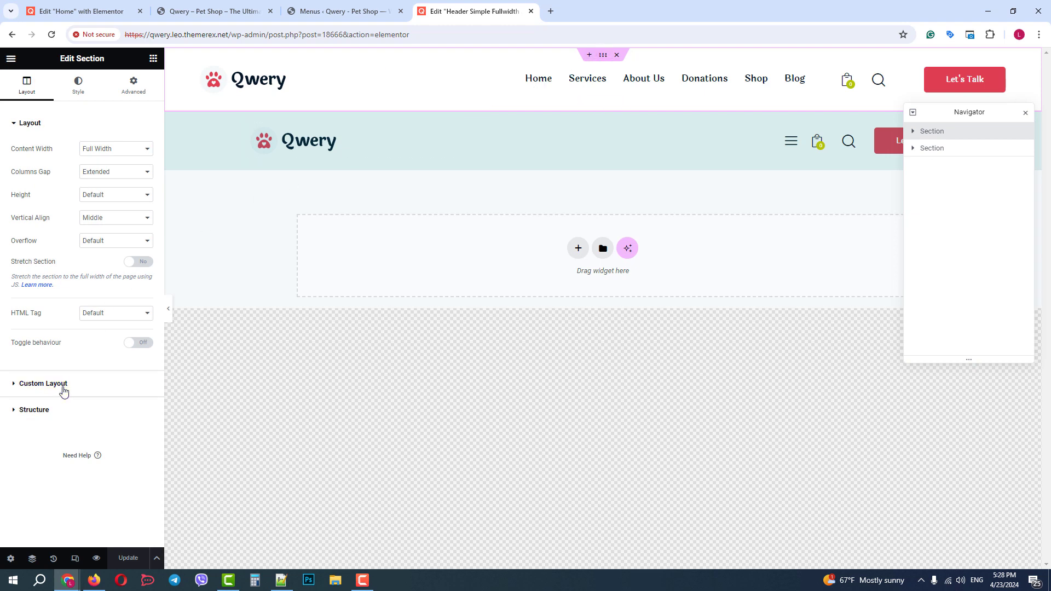
click(104, 265)
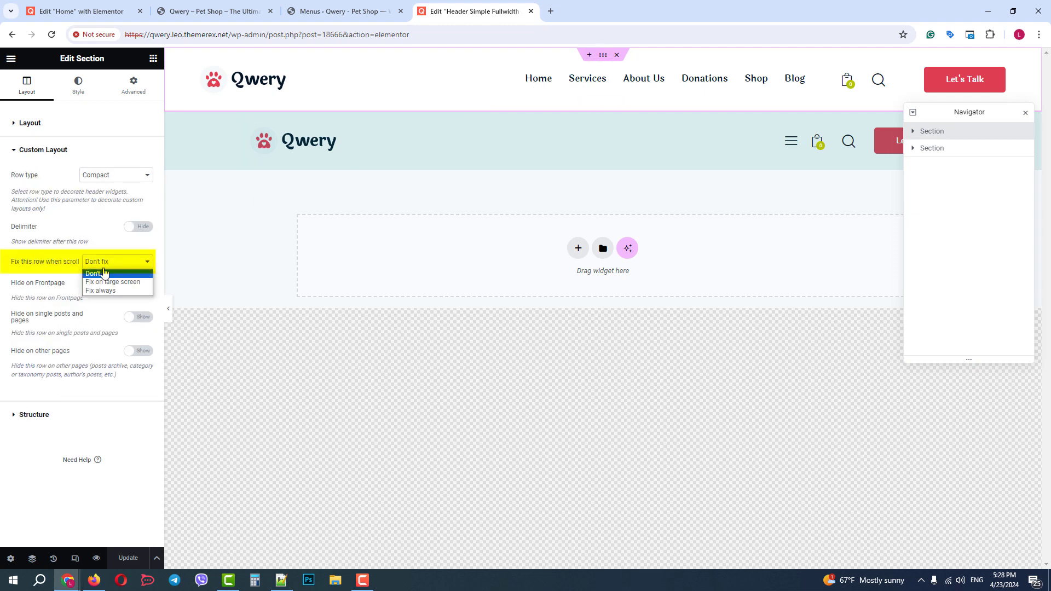
click(104, 292)
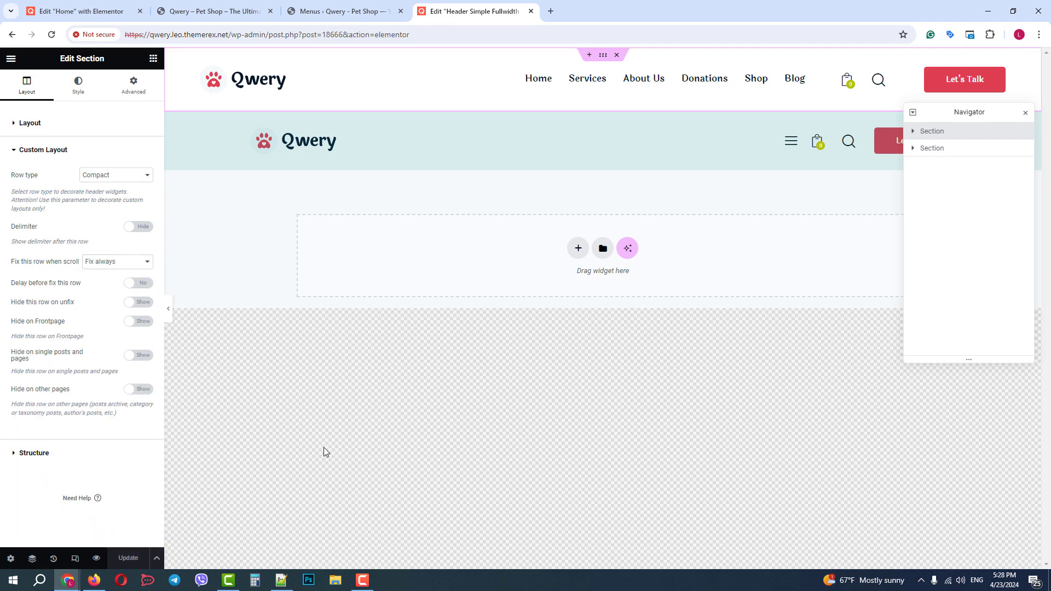
click(212, 11)
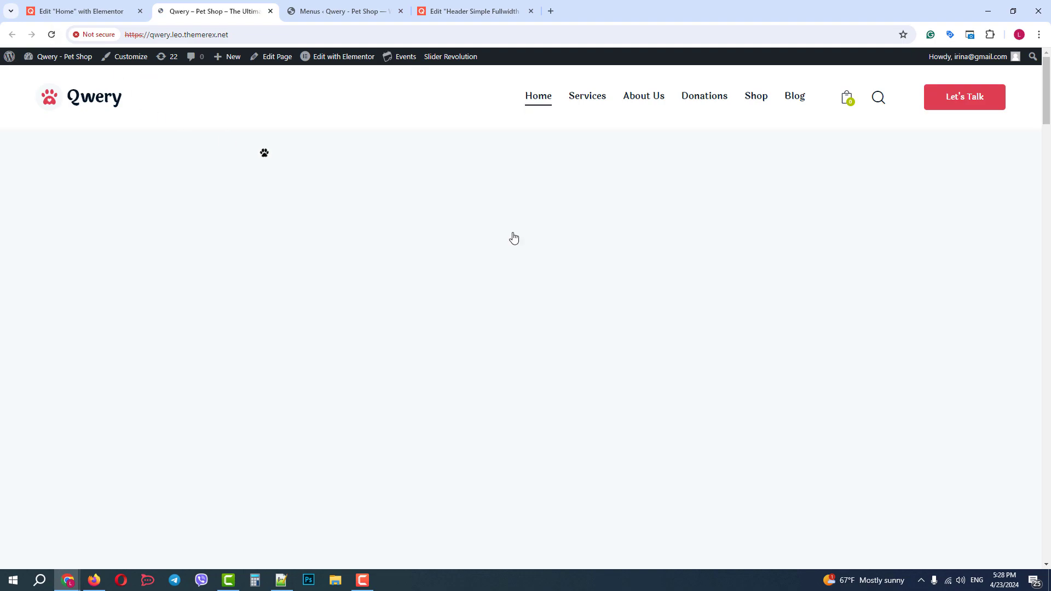
scroll(510, 244, down, 2)
scroll(513, 244, down, 2)
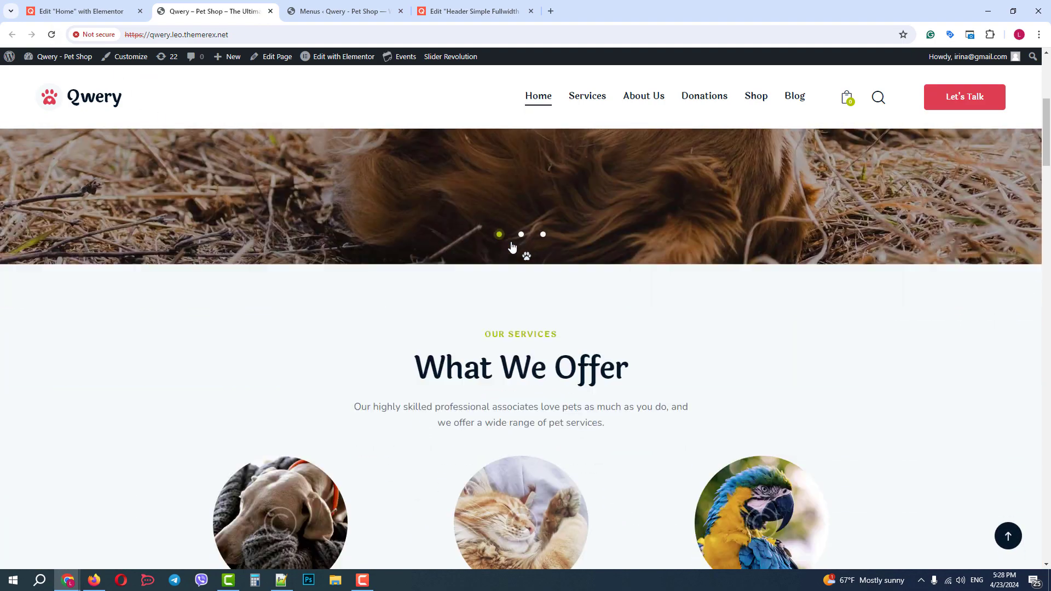
scroll(511, 244, down, 2)
scroll(510, 242, down, 3)
scroll(509, 247, down, 2)
scroll(506, 251, up, 2)
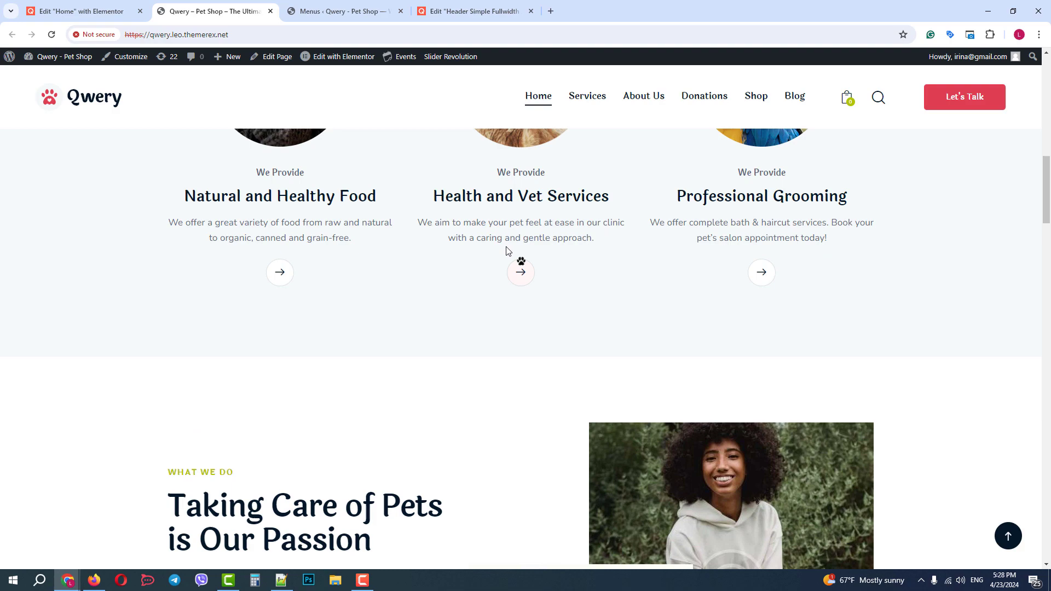
scroll(510, 251, up, 1)
scroll(509, 250, up, 3)
scroll(507, 246, up, 2)
scroll(508, 247, up, 4)
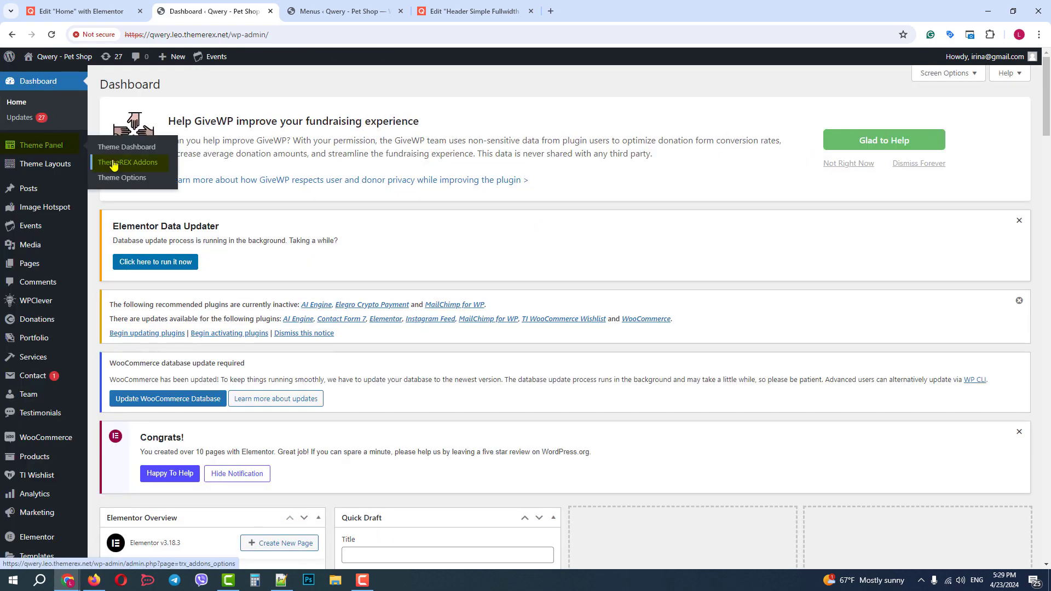
- Switch off Hide fixed rows in ThemeREX Addons Scroll helpers and save the options
click(114, 164)
click(152, 182)
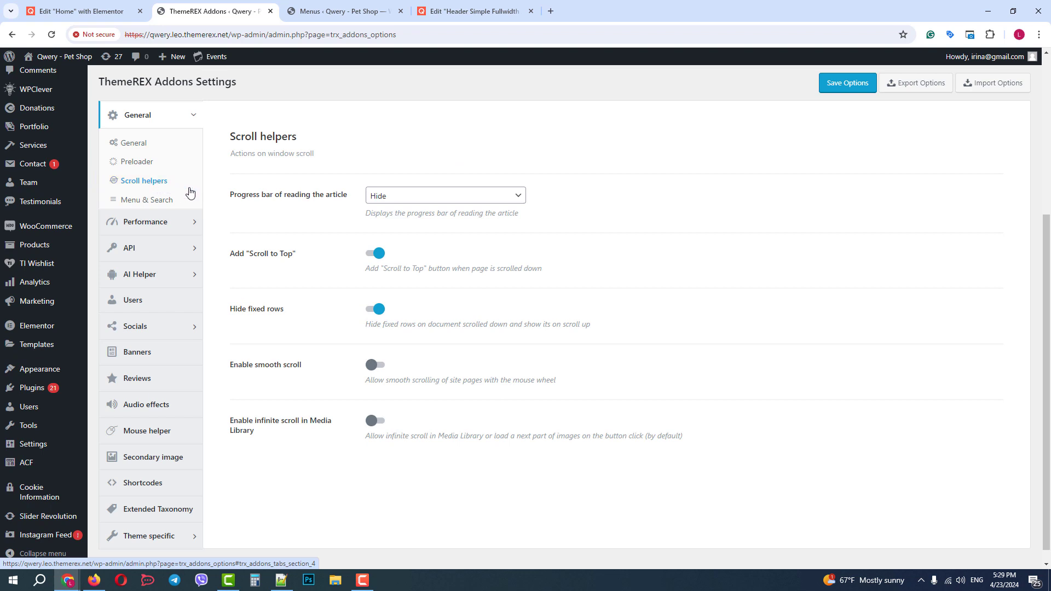
click(379, 310)
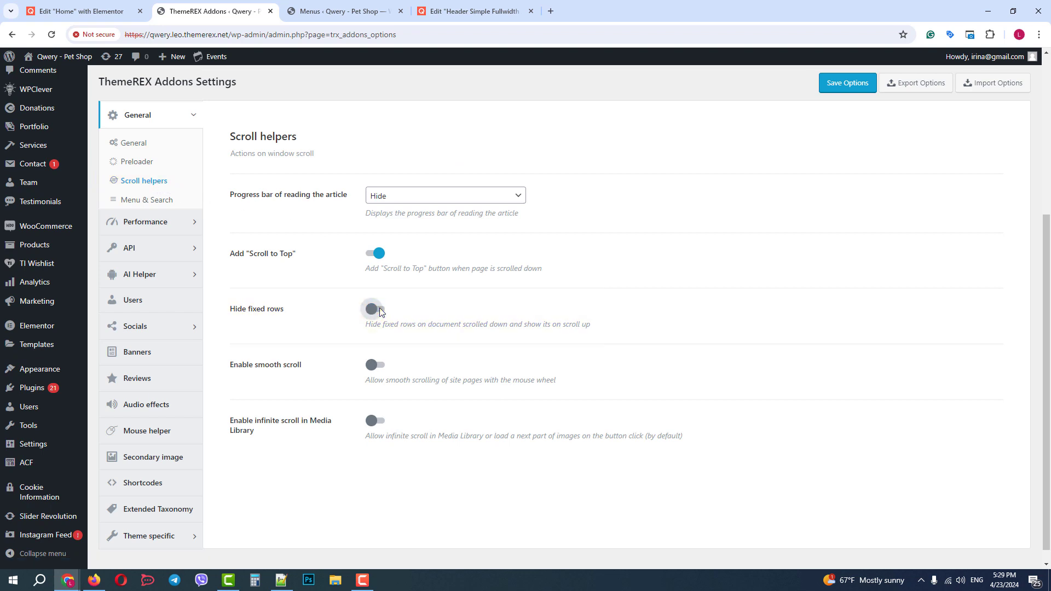
click(853, 92)
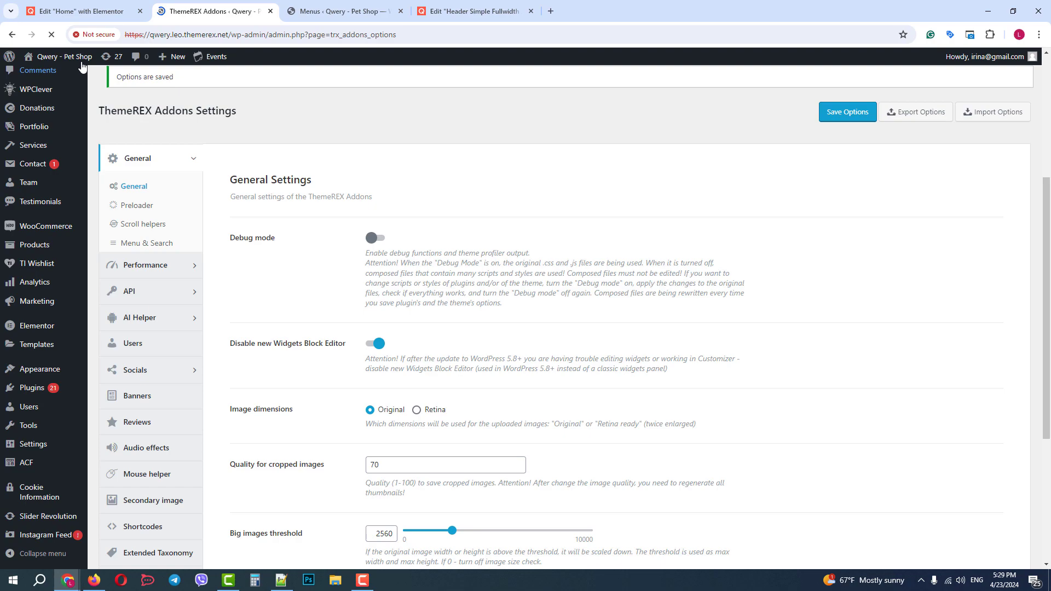
mouse_move(64, 56)
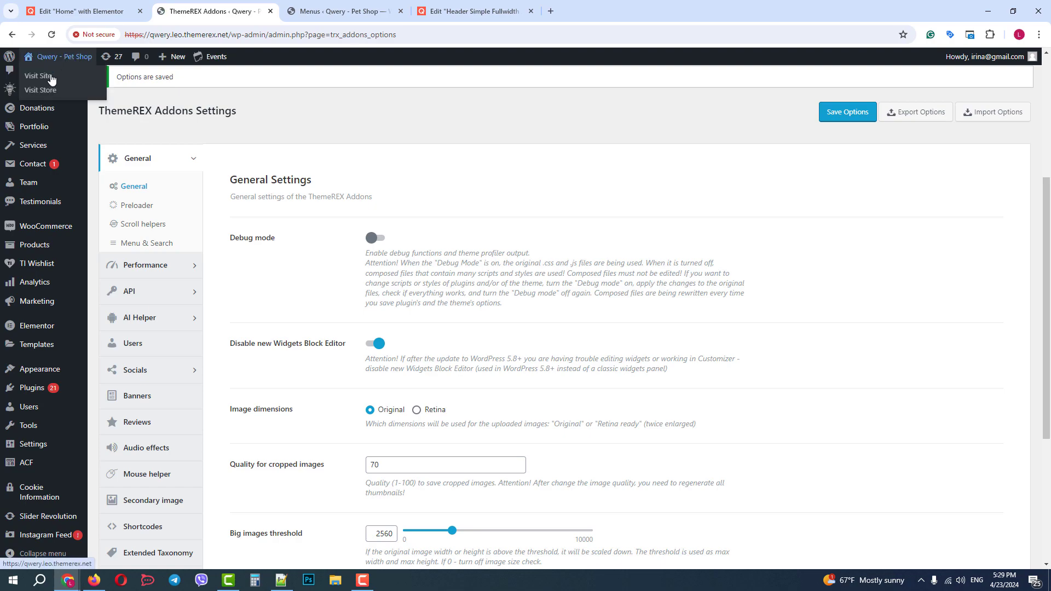
click(337, 16)
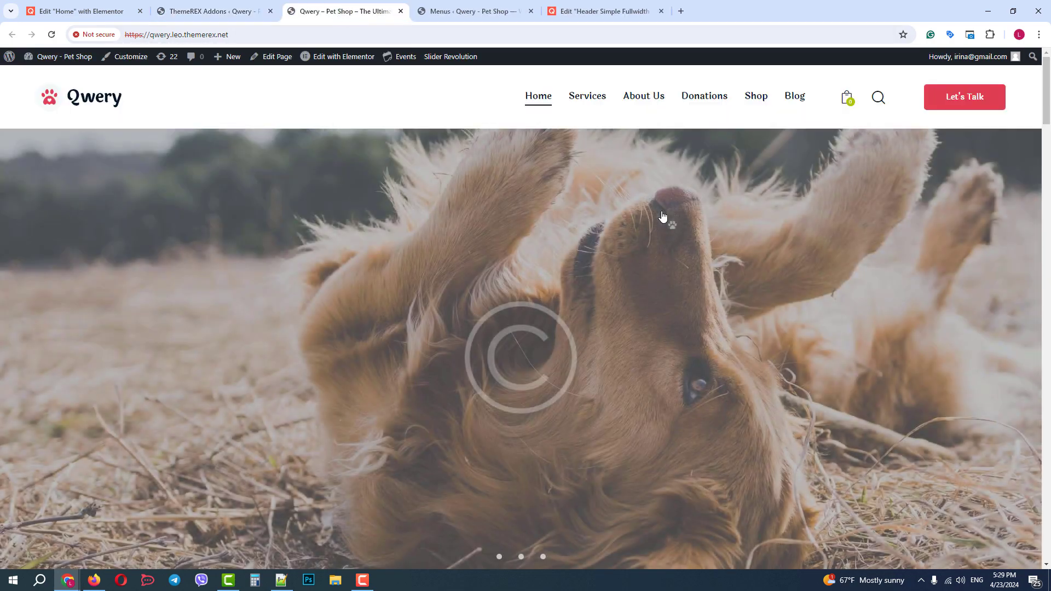
scroll(661, 217, down, 3)
scroll(665, 224, down, 3)
scroll(709, 101, down, 3)
scroll(715, 102, down, 3)
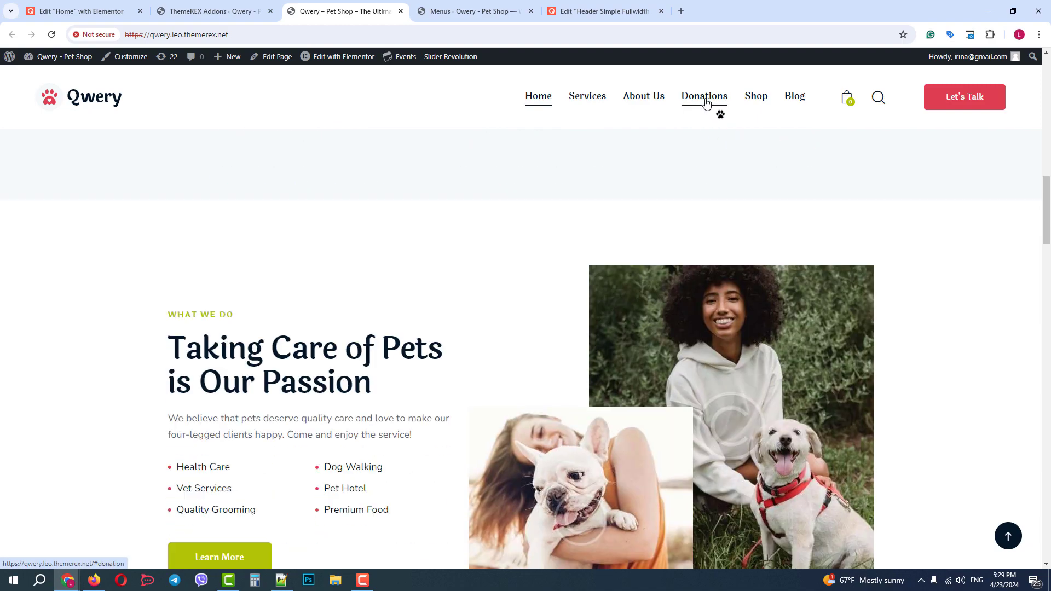
scroll(705, 103, down, 3)
click(640, 102)
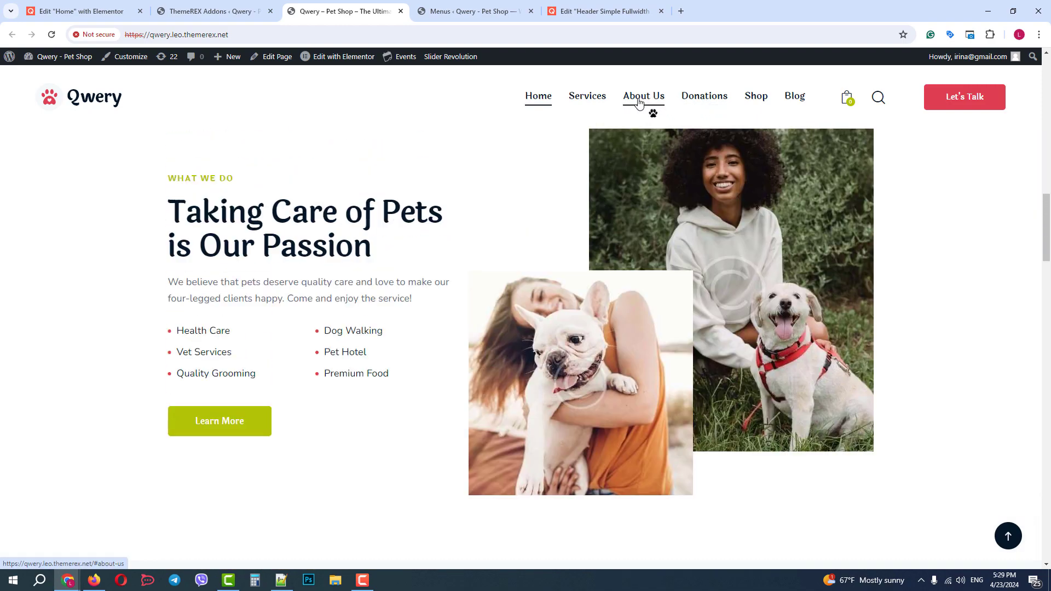
click(591, 100)
click(760, 105)
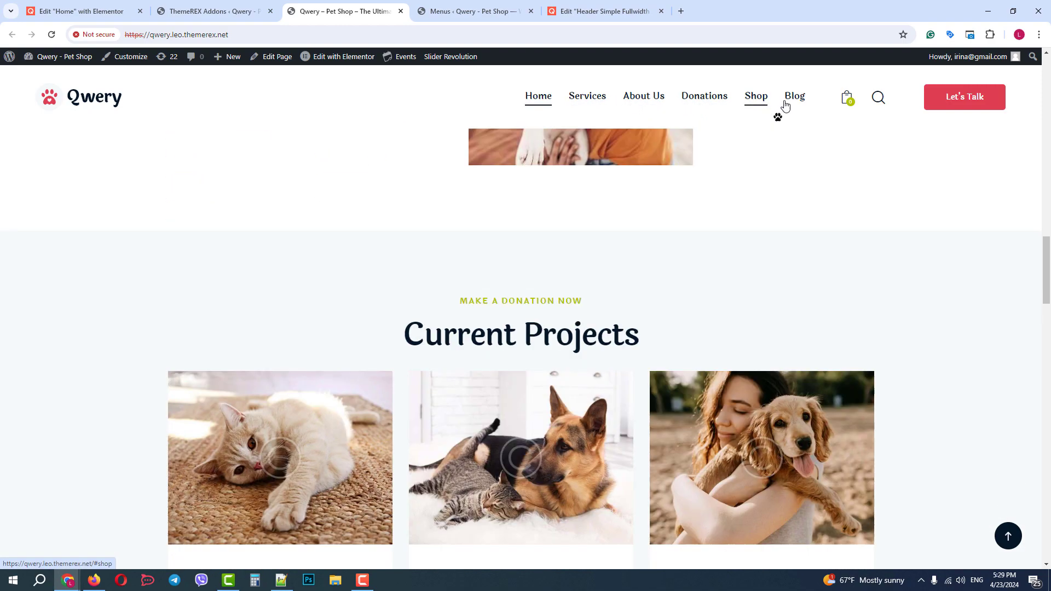
click(793, 102)
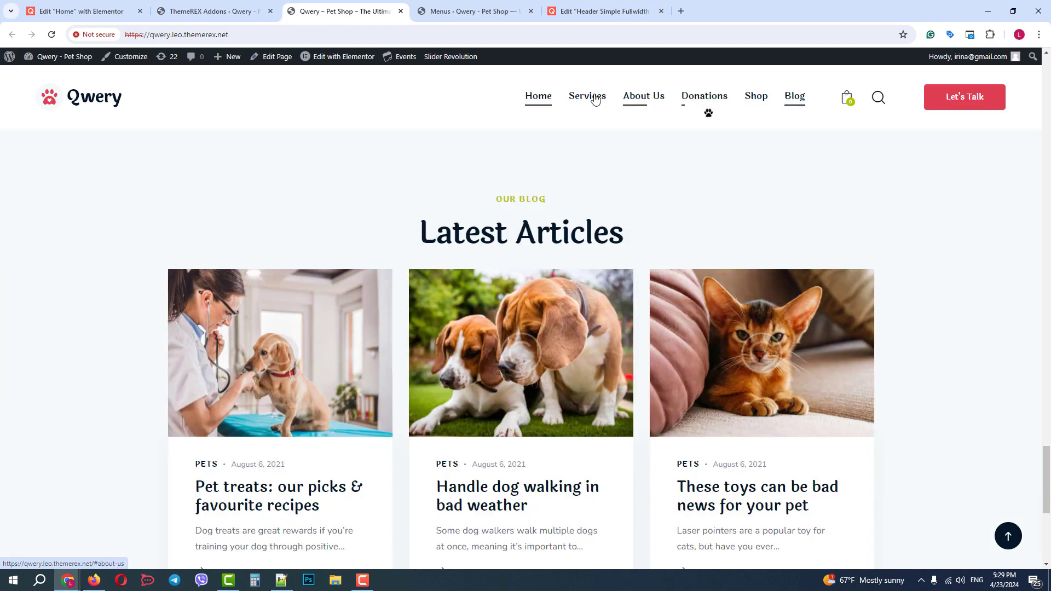
click(597, 100)
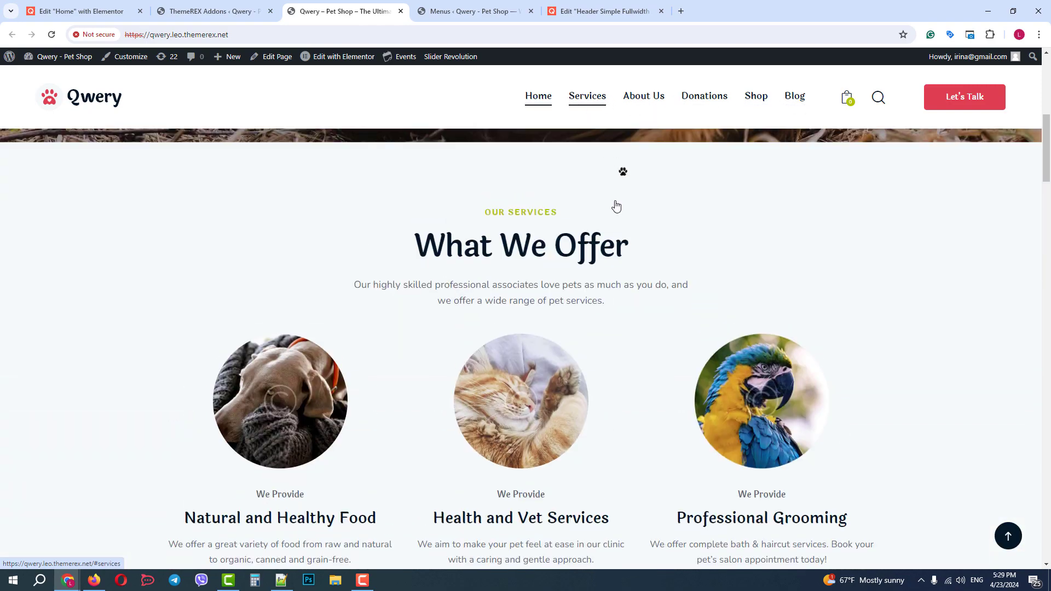
scroll(617, 206, up, 5)
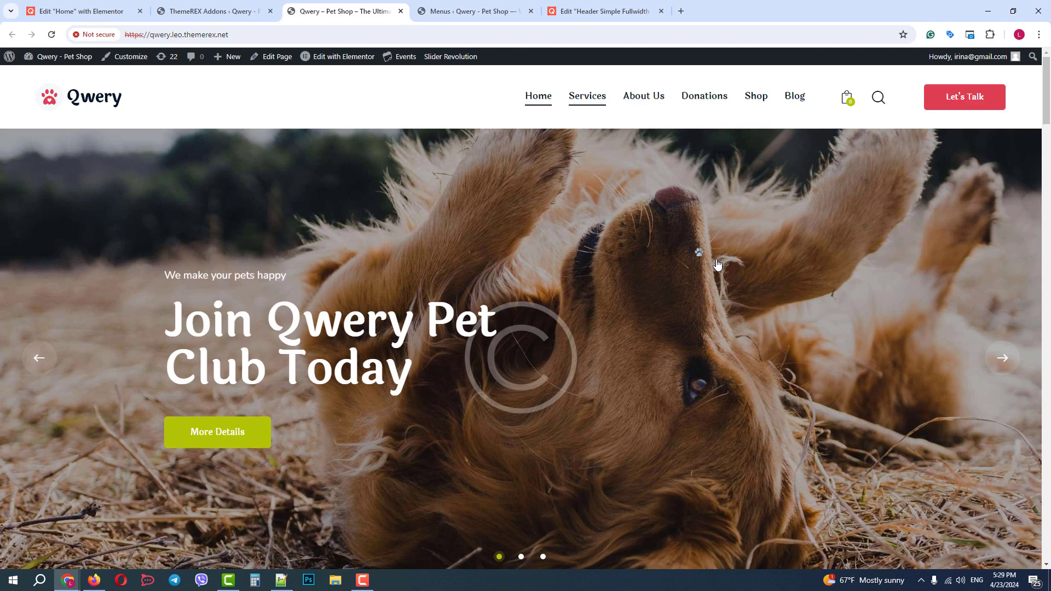